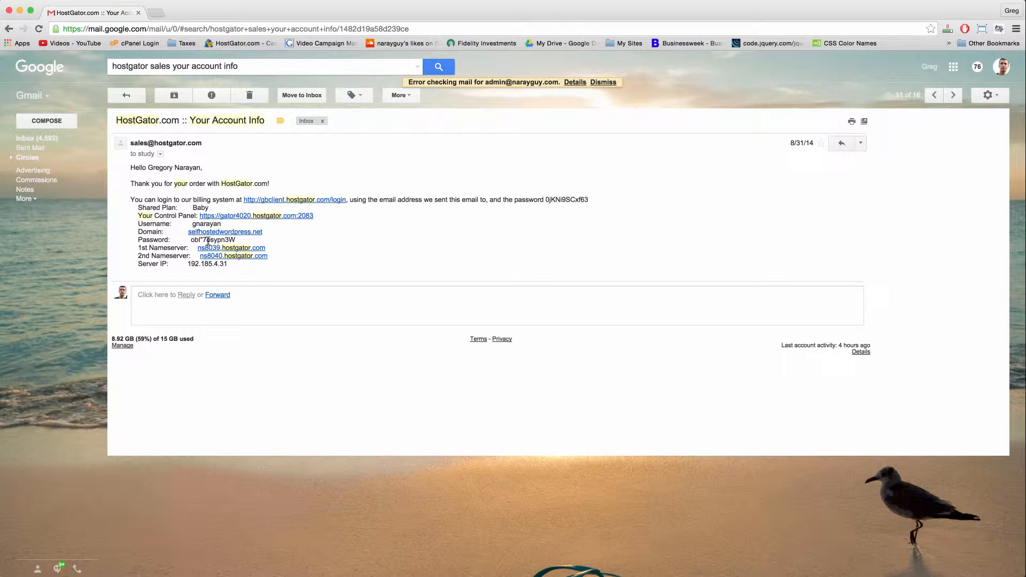
triple_click(208, 240)
double_click(226, 242)
left_click(250, 246)
left_click_drag(187, 264, 232, 264)
left_click_drag(188, 249, 162, 249)
double_click(165, 255)
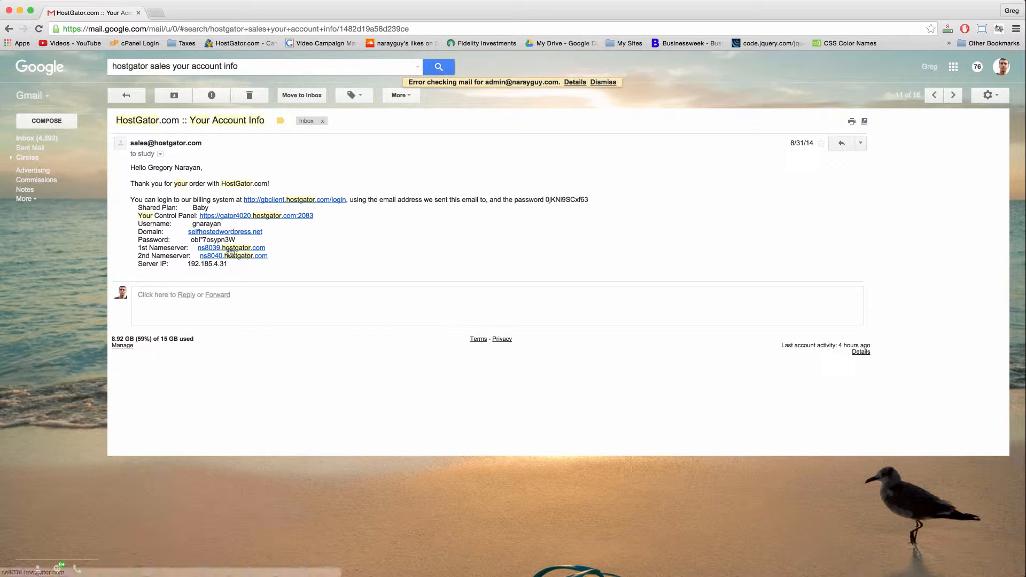
double_click(161, 247)
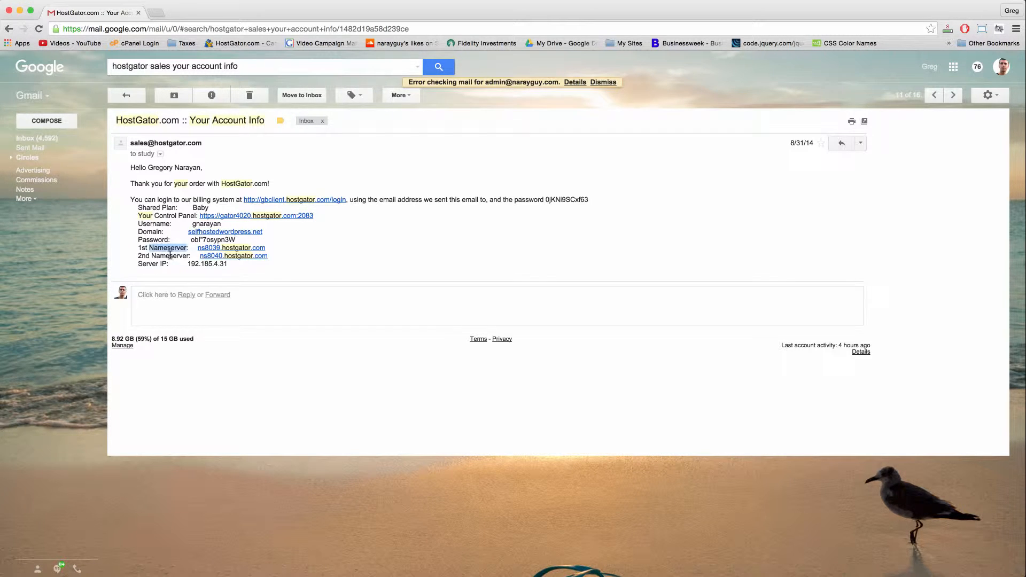
left_click(139, 245)
Search Google for godaddy in a new tab and go to the official GoDaddy site.
left_click(159, 16)
type("god")
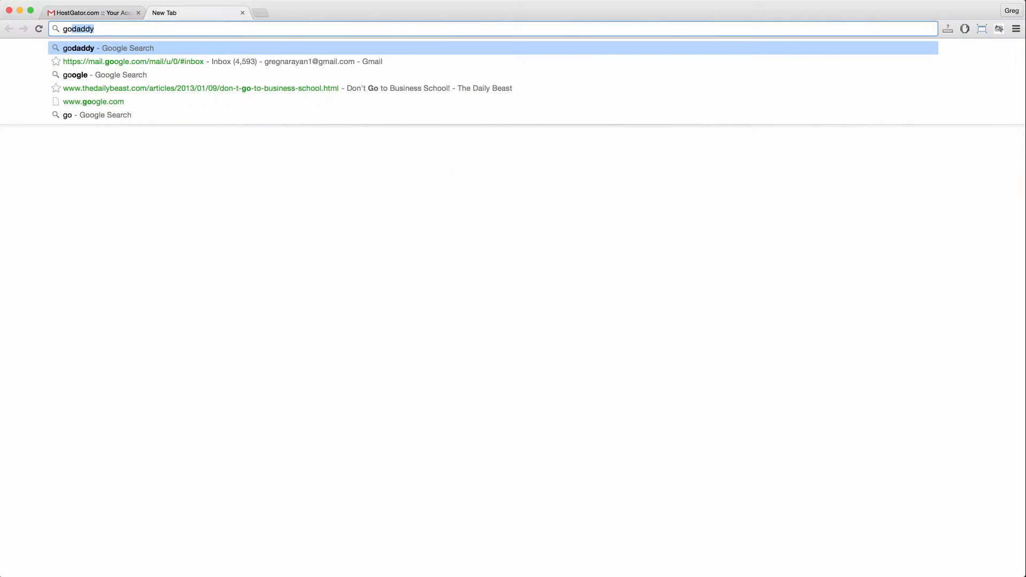
key("Return")
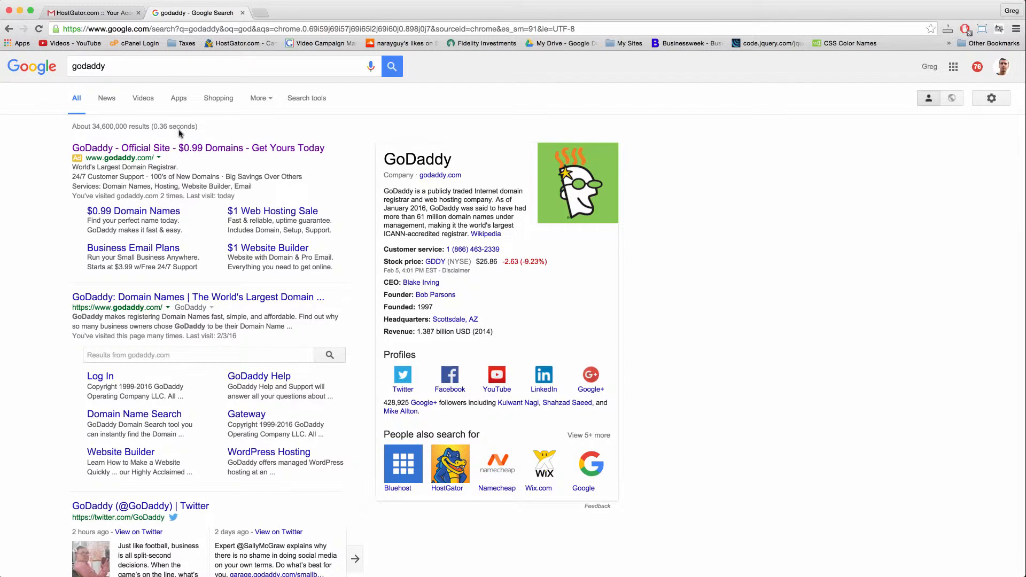
left_click(234, 296)
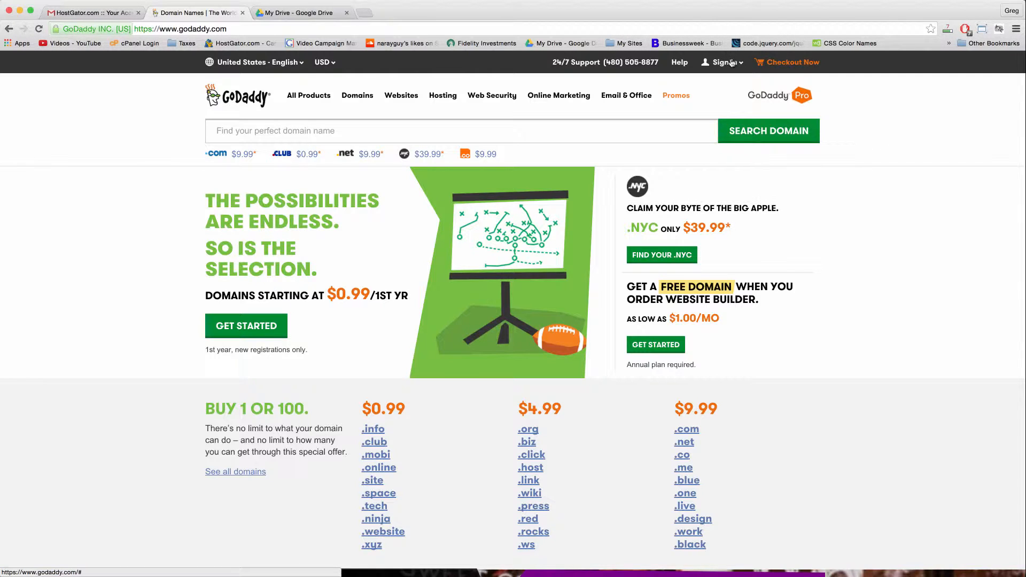
Sign in to GoDaddy and open COMFYANIMALS.COM's domain details showing the HostGator nameservers.
left_click(731, 62)
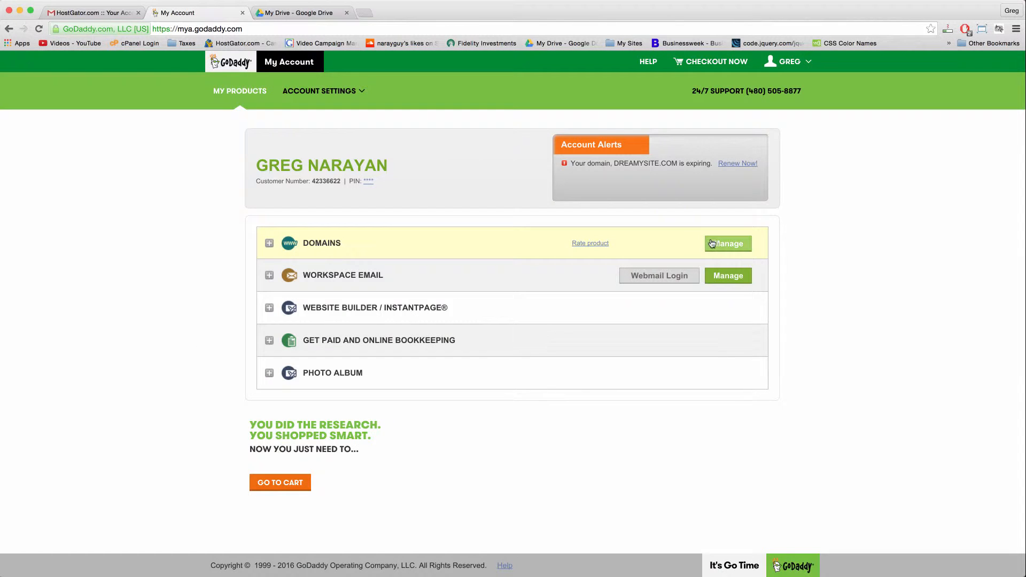
left_click(713, 244)
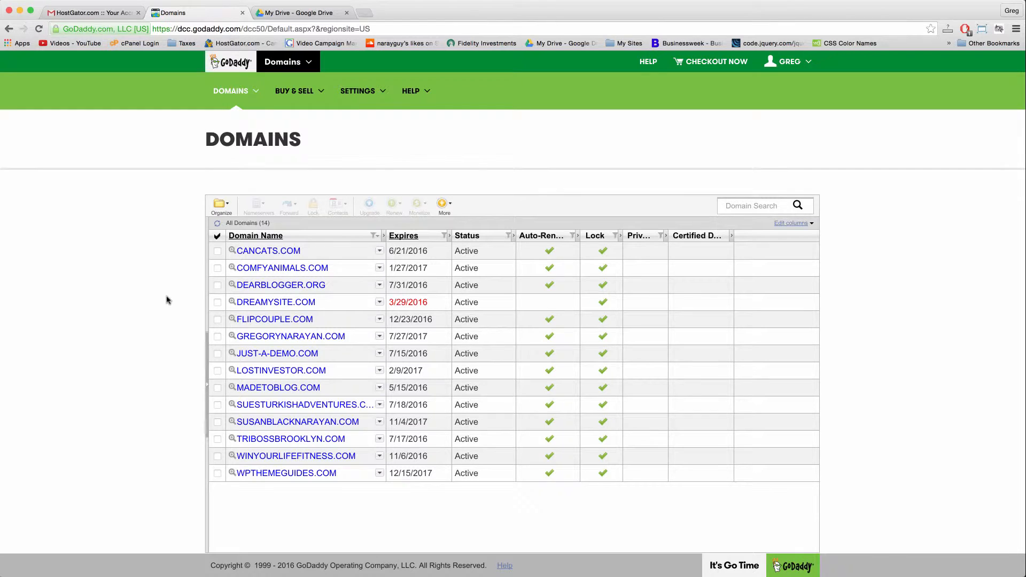
left_click(285, 269)
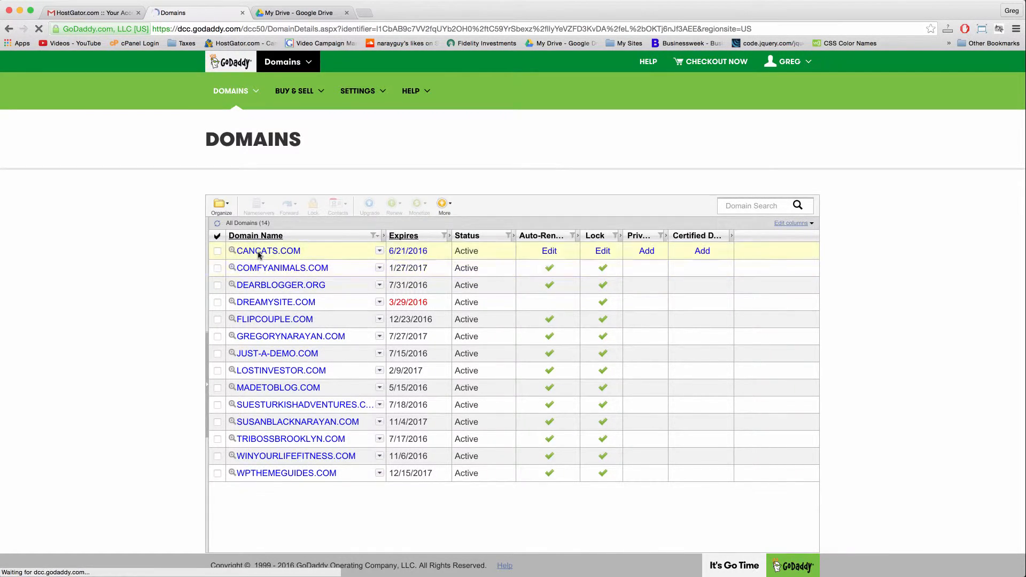
scroll(299, 299, "down", 3)
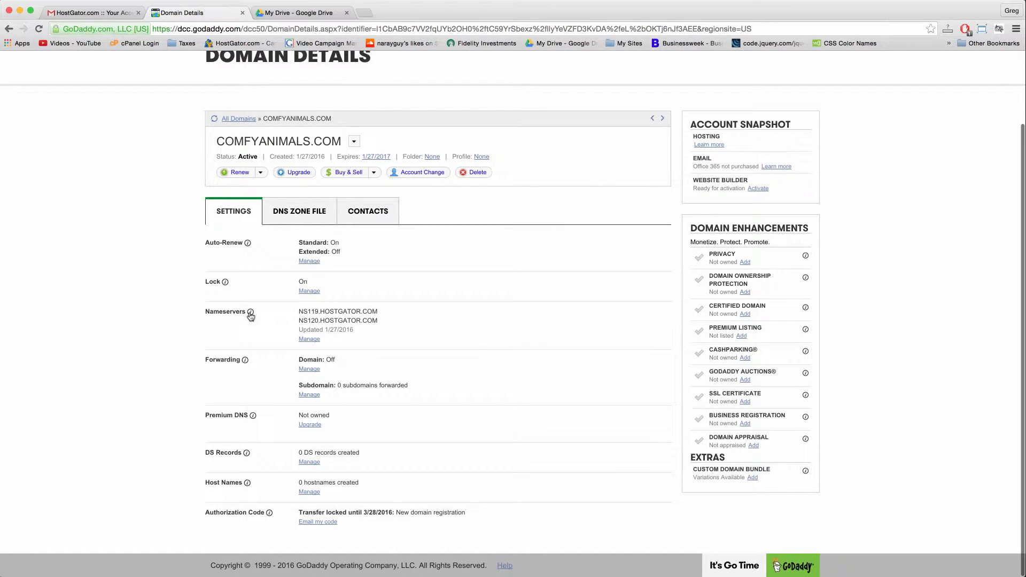
left_click(310, 339)
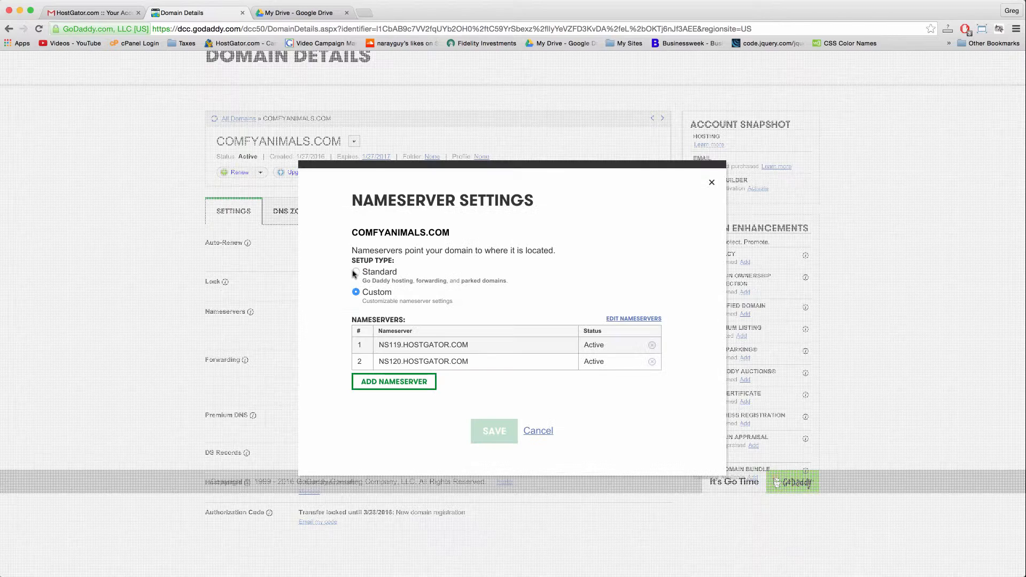
left_click(356, 272)
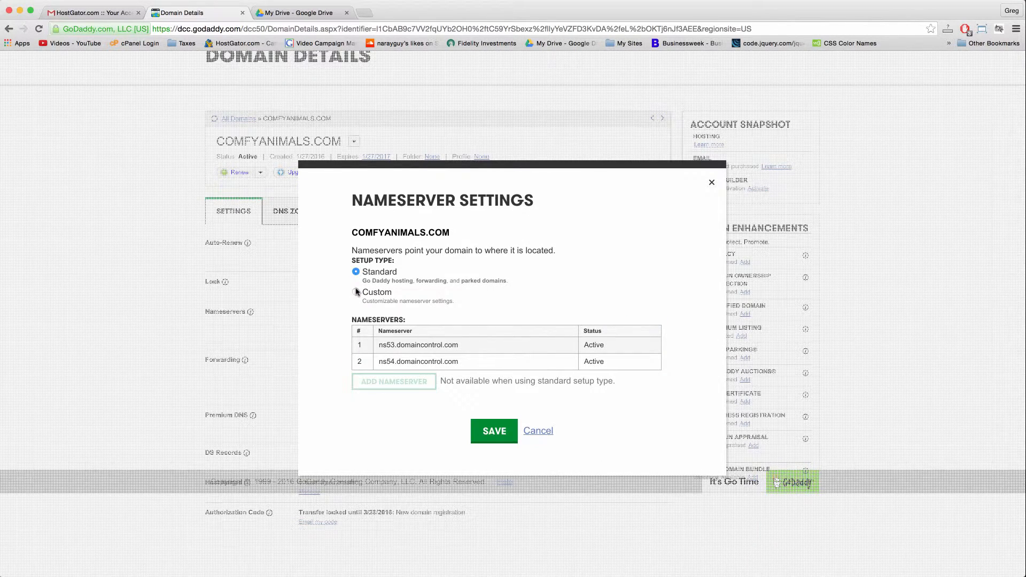
left_click(355, 292)
left_click(356, 271)
left_click(356, 292)
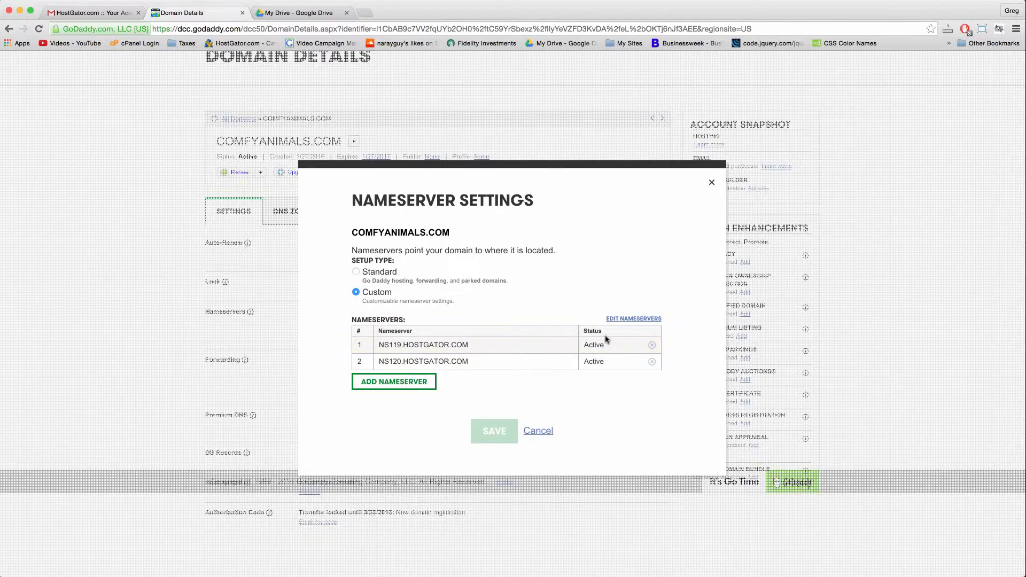
left_click(624, 319)
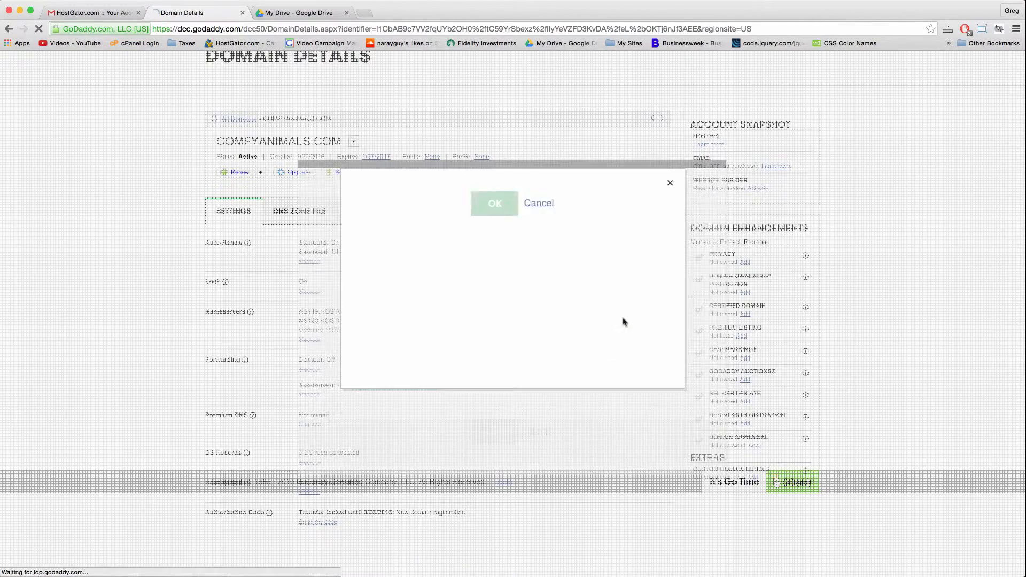
double_click(427, 231)
triple_click(427, 230)
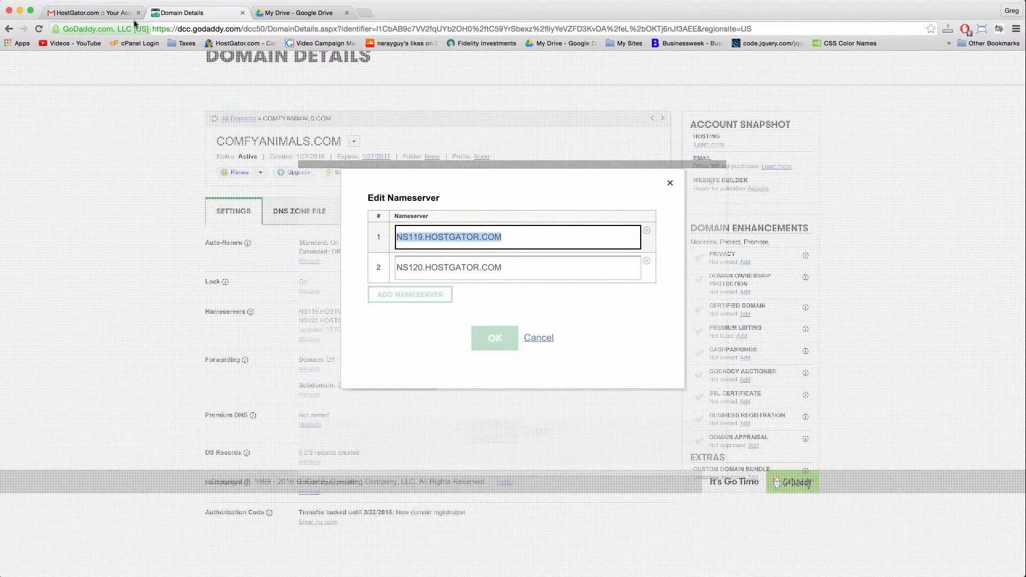
left_click(84, 13)
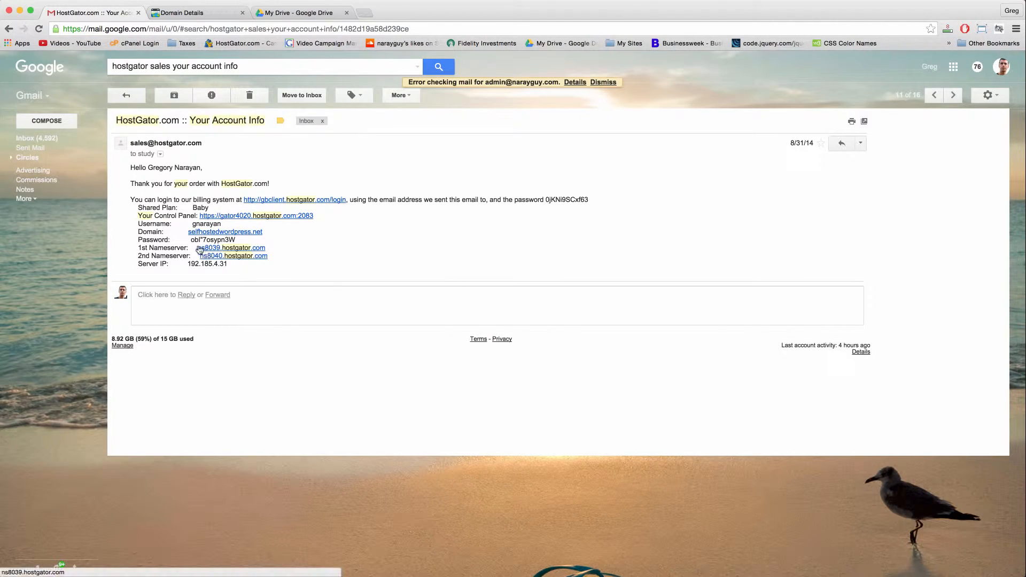
left_click(209, 21)
double_click(505, 241)
left_click(507, 241)
left_click(510, 263)
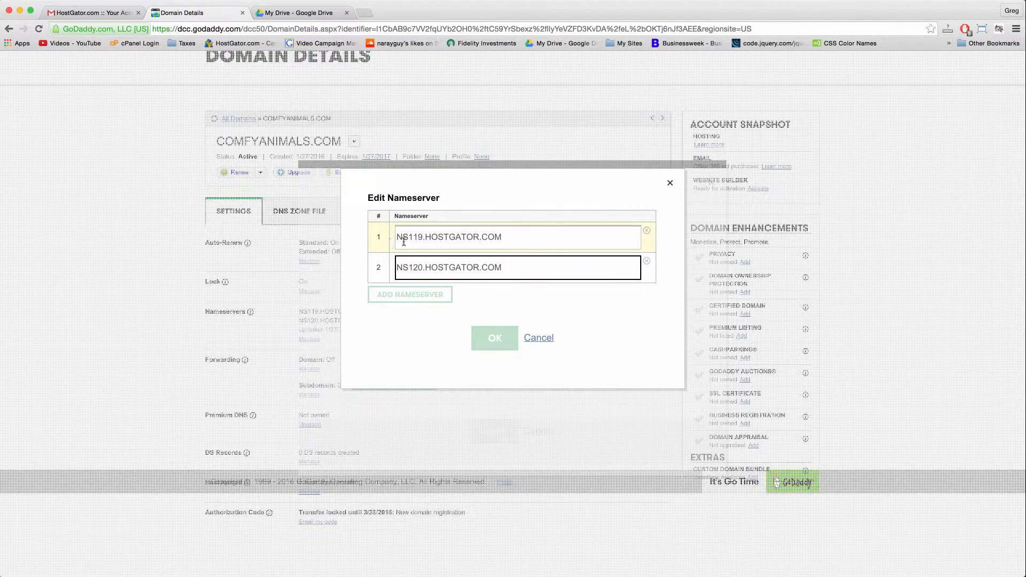
left_click(510, 265)
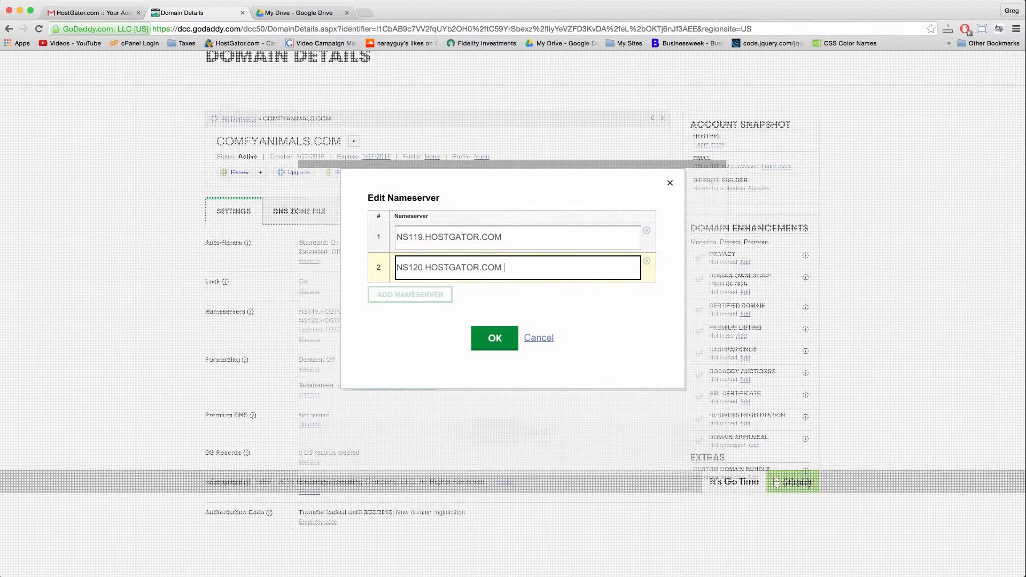
key("BackSpace")
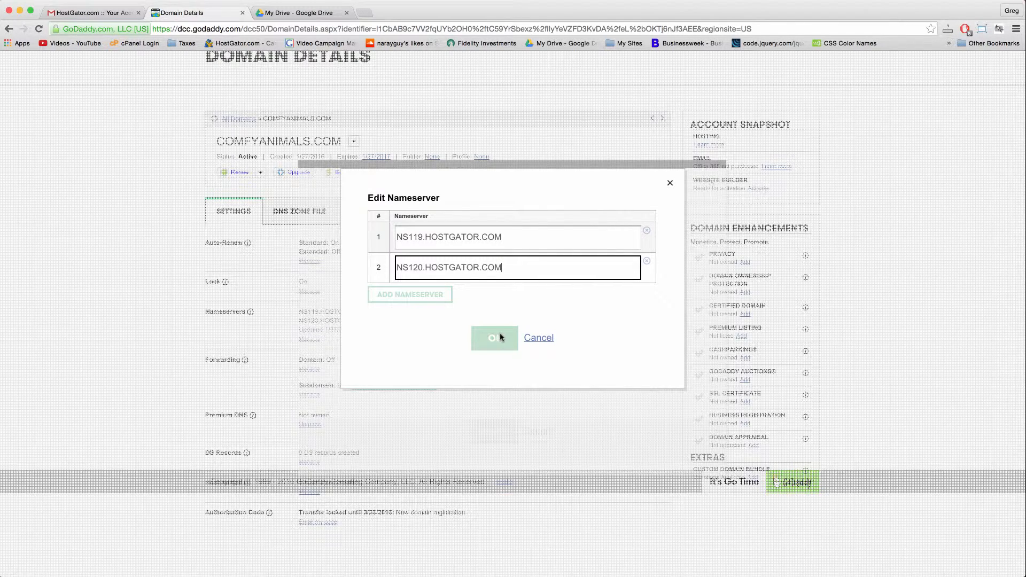
left_click(539, 339)
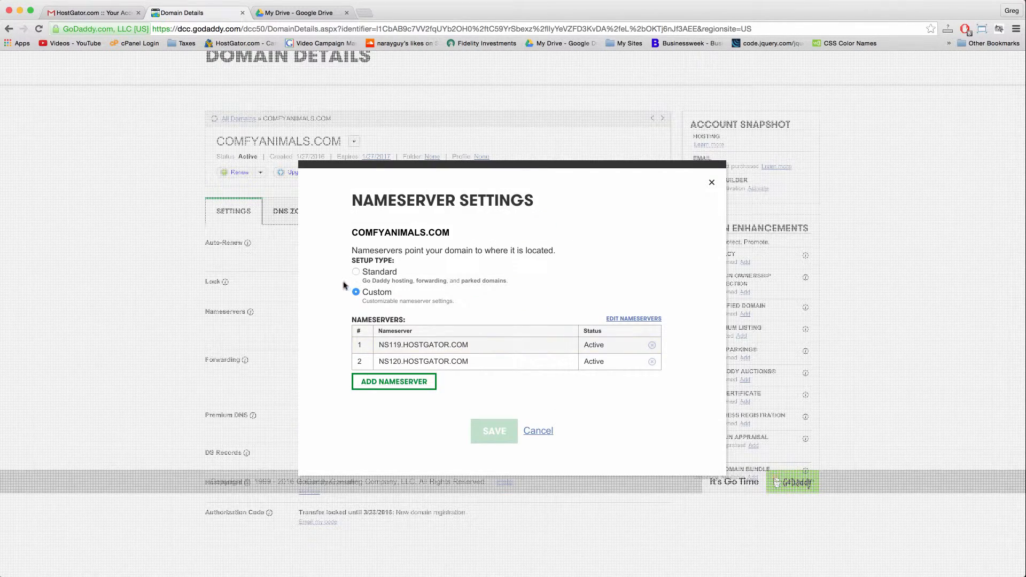
left_click(540, 431)
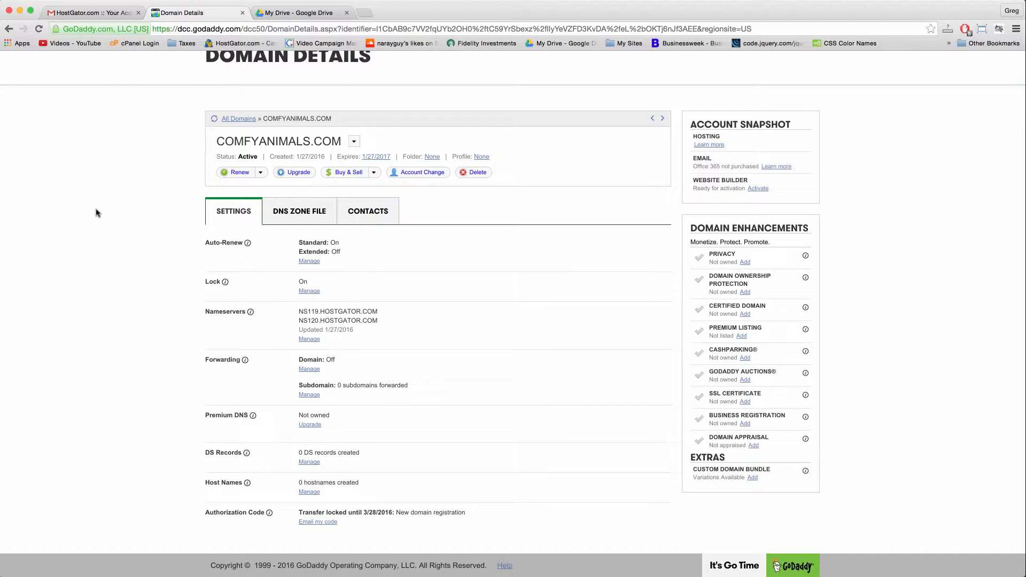
Try loading comfyanimals.com in a new tab, then close the blank tab.
left_click(368, 13)
type("comfy")
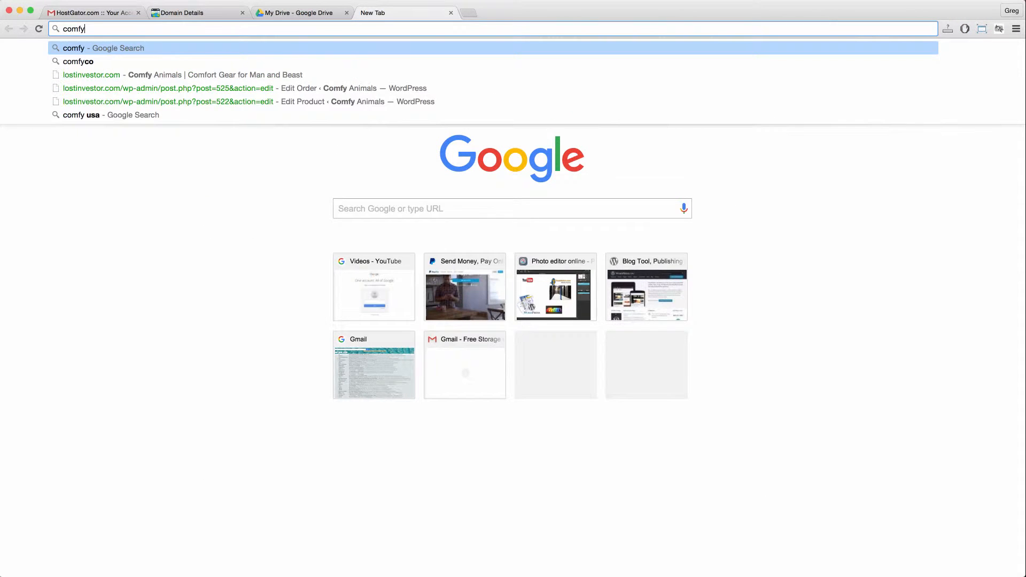
type("animals.com")
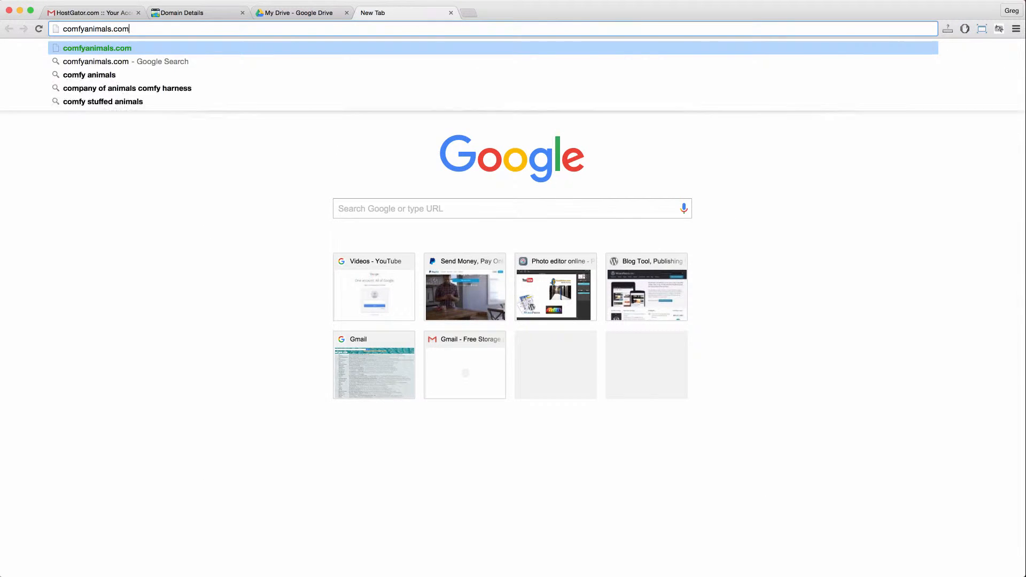
key("Return")
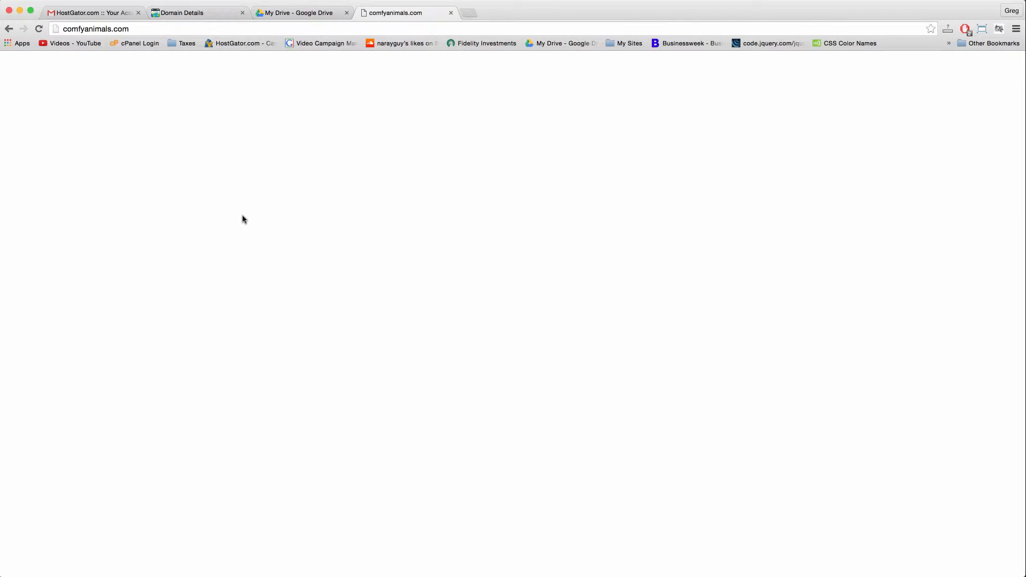
left_click(451, 12)
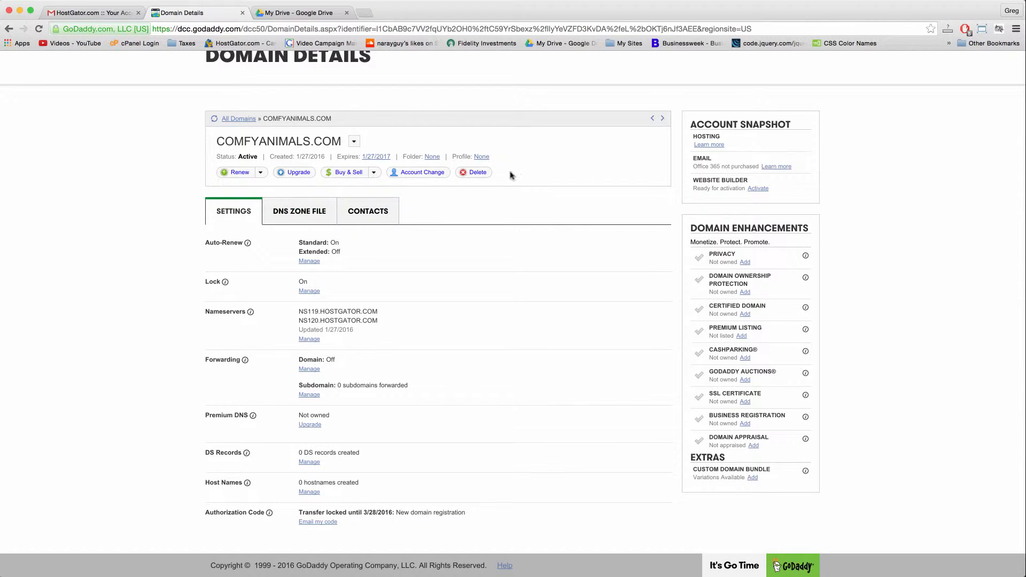
Close the Domain Details and Drive tabs, copy the emailed cPanel password, and open the control panel link.
left_click(241, 12)
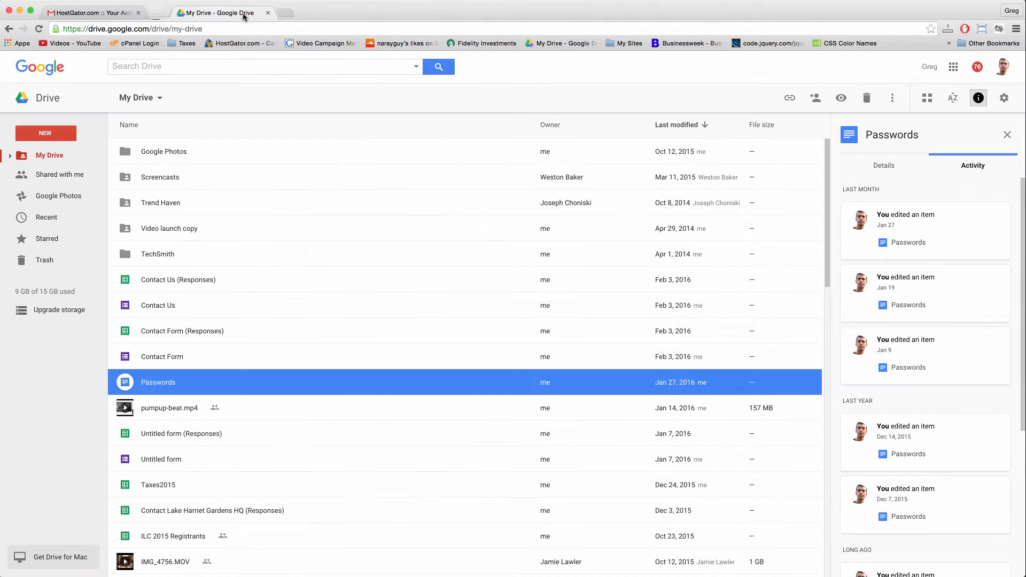
left_click(241, 12)
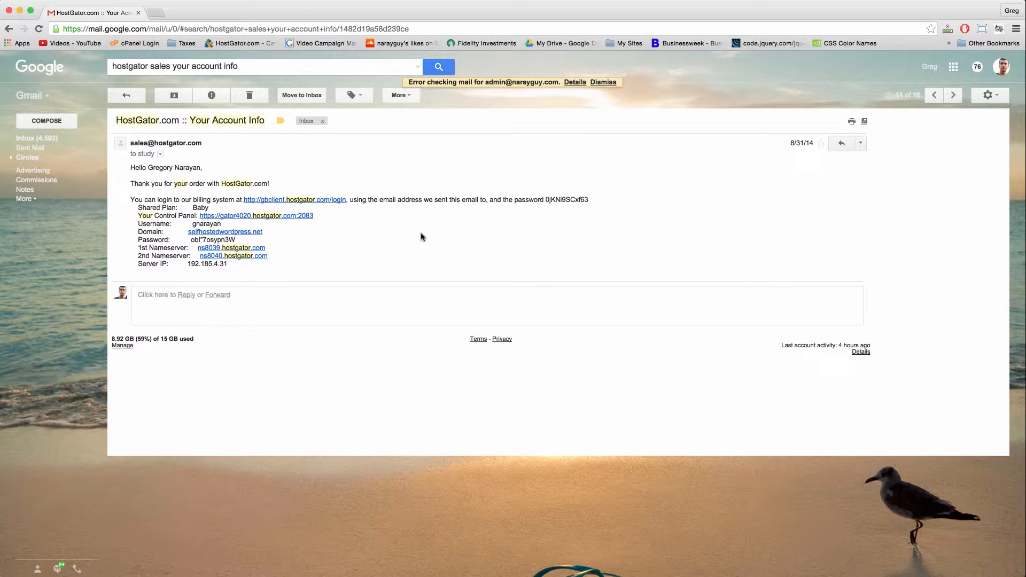
left_click_drag(237, 239, 194, 239)
right_click(200, 238)
left_click(229, 256)
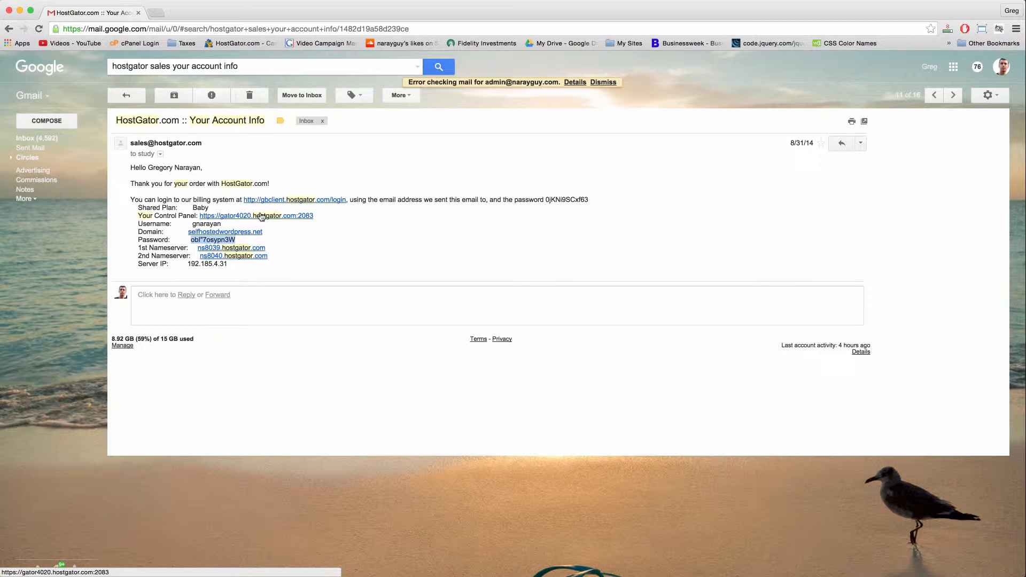
left_click(261, 215)
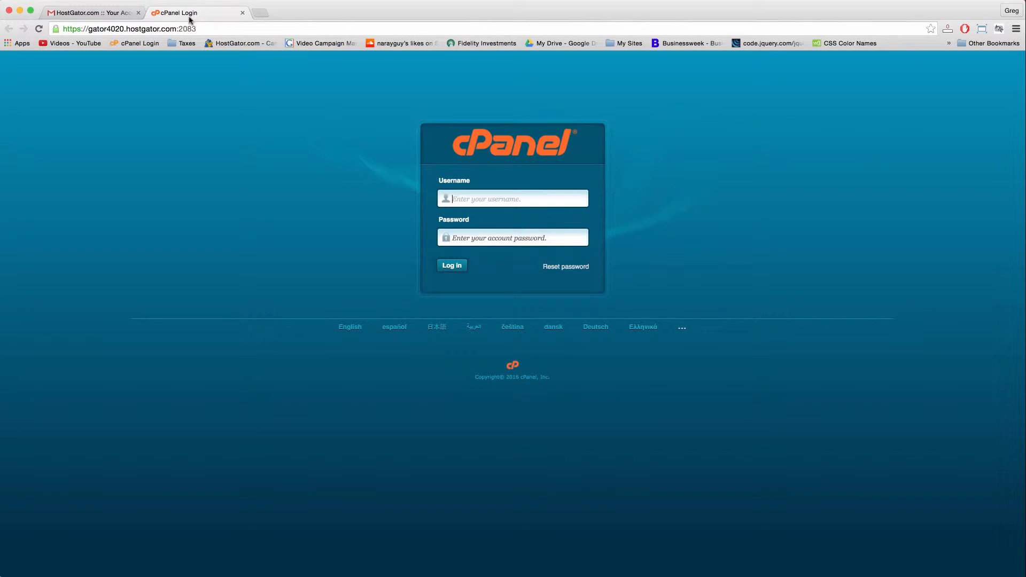
Log in to cPanel with the saved credentials and dismiss the promotional popup.
left_click(135, 46)
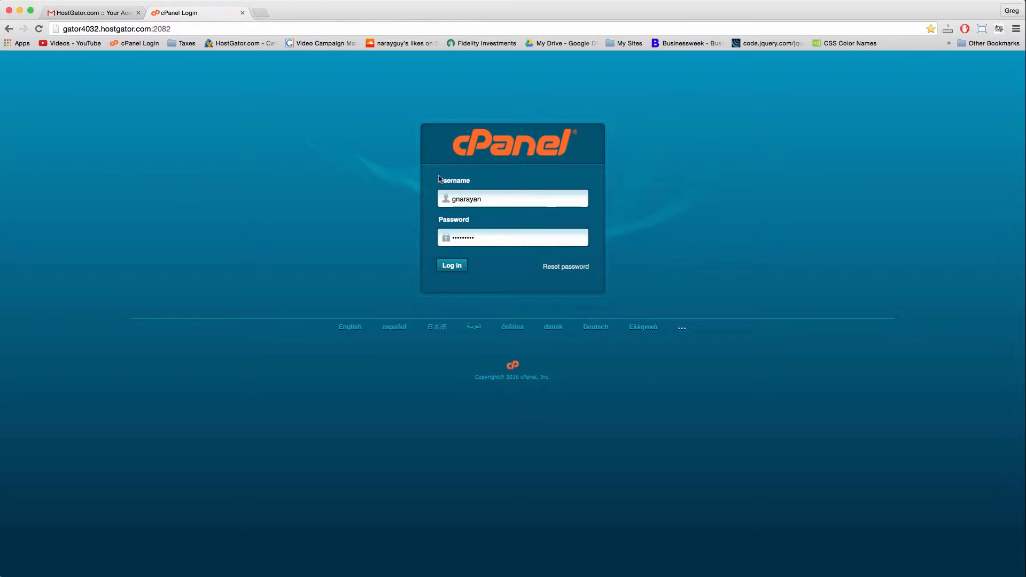
left_click(458, 266)
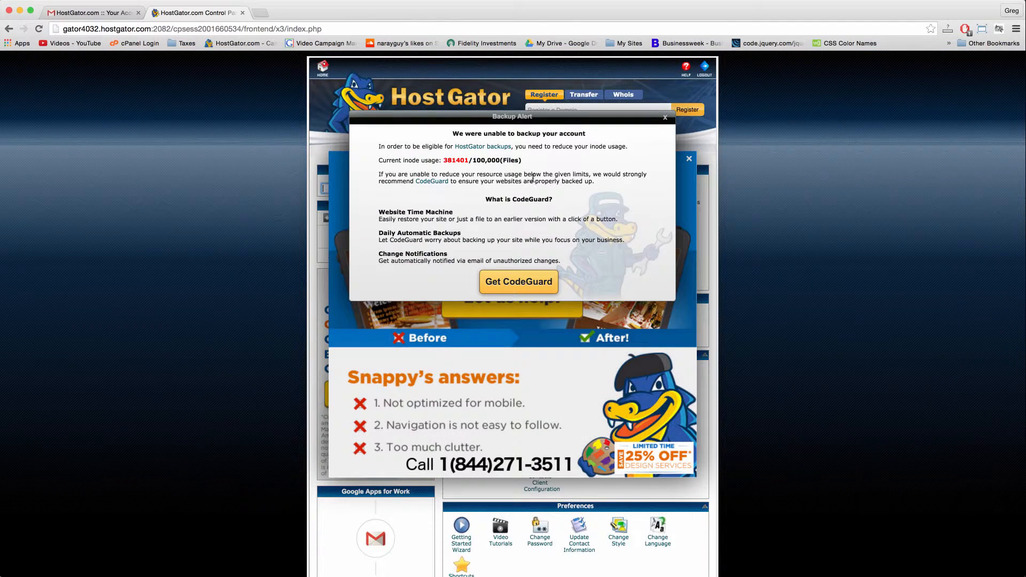
left_click(688, 160)
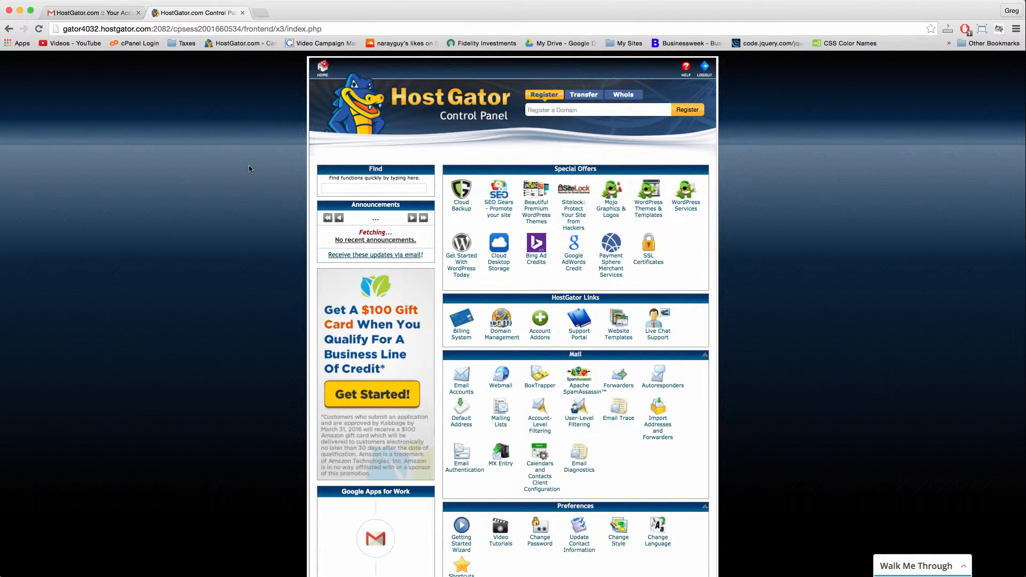
Scroll the cPanel home down to the Software and Services section.
scroll(249, 169, "down", 10)
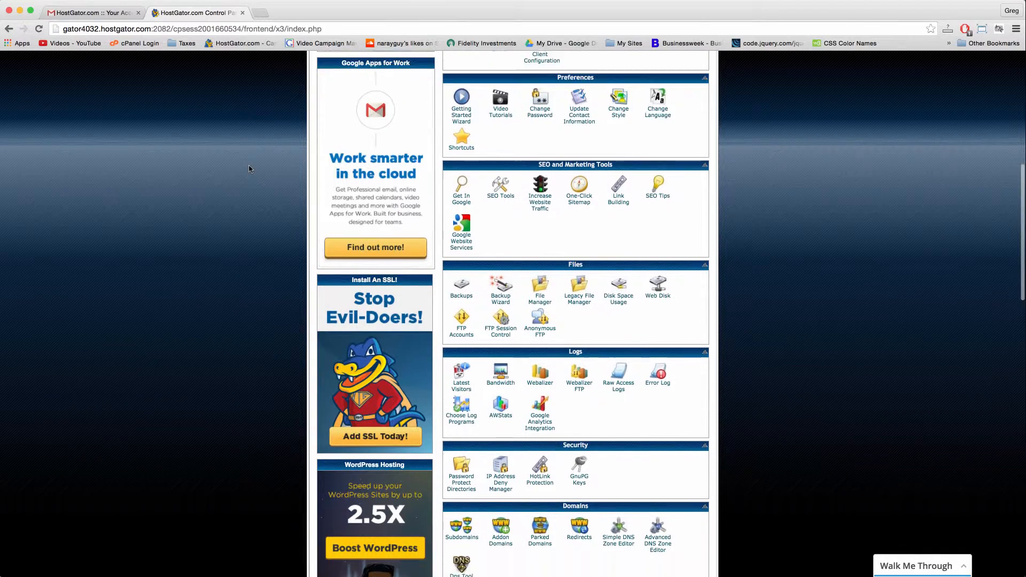
scroll(249, 169, "down", 4)
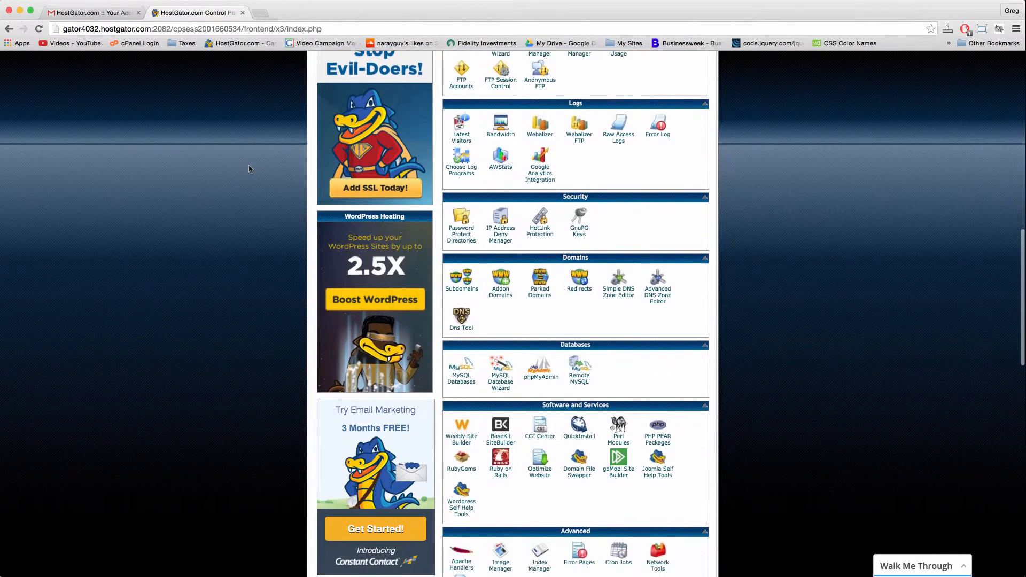
scroll(249, 169, "down", 1)
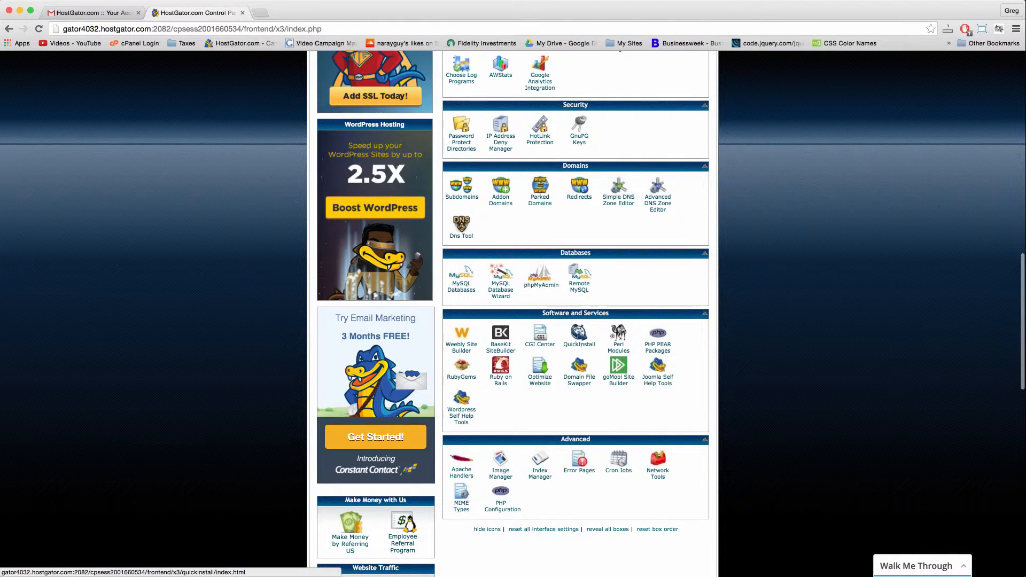
left_click(579, 335)
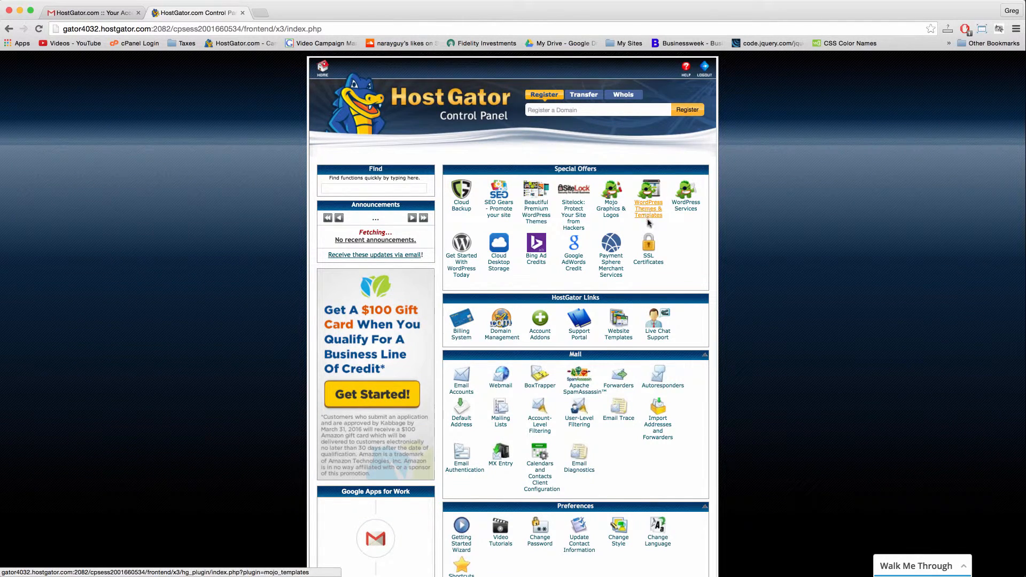
scroll(614, 270, "down", 4)
scroll(642, 267, "up", 4)
scroll(647, 269, "down", 5)
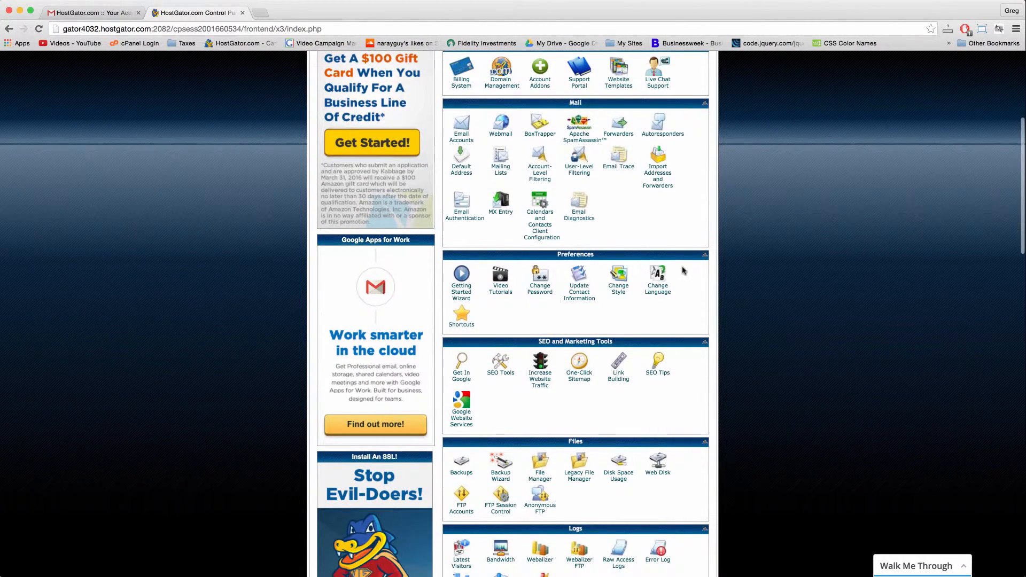
scroll(682, 270, "down", 5)
scroll(682, 271, "down", 3)
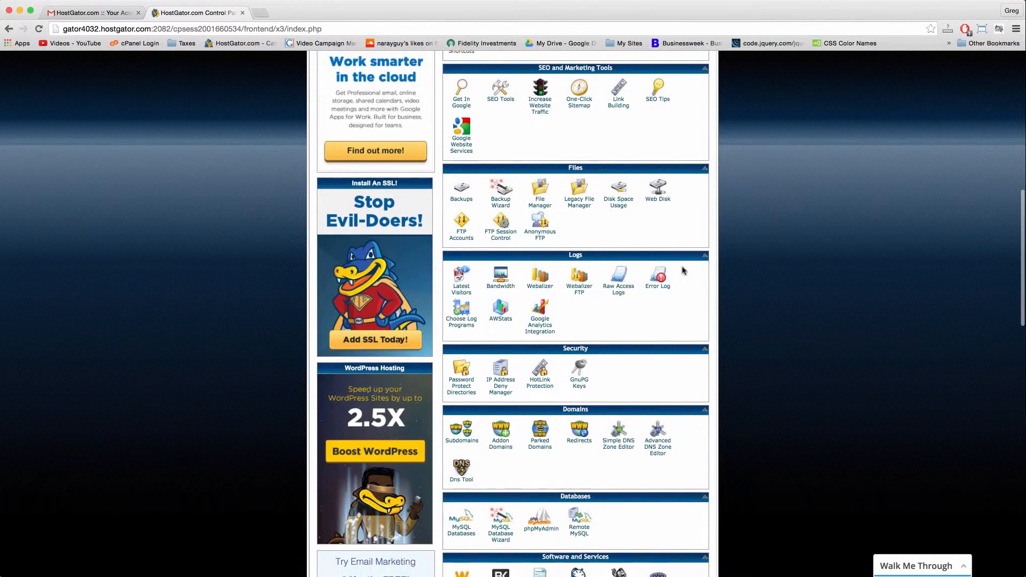
scroll(682, 271, "down", 5)
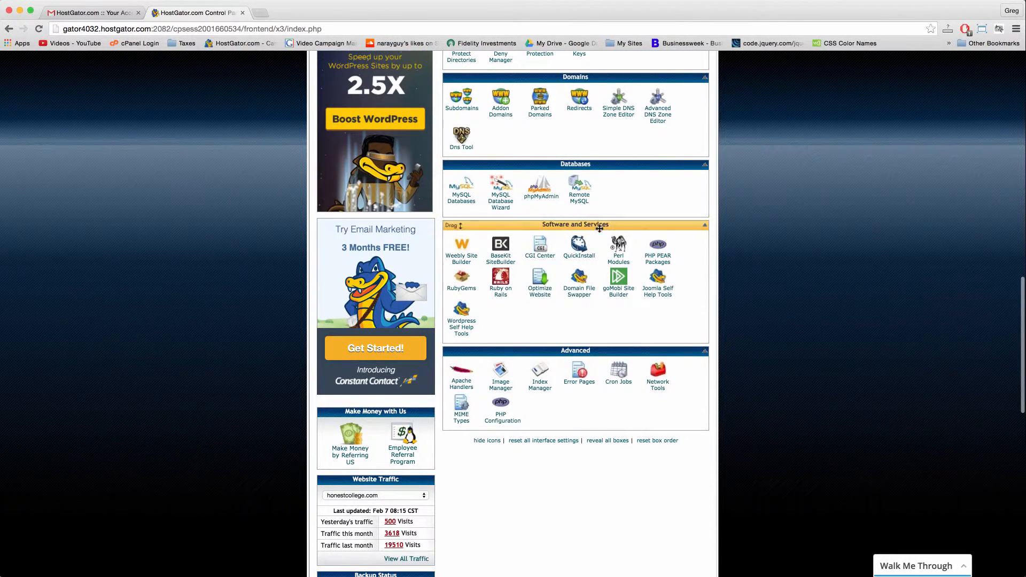
Open QuickInstall from Software and Services and scroll the marketplace to the WordPress tile.
left_click(579, 245)
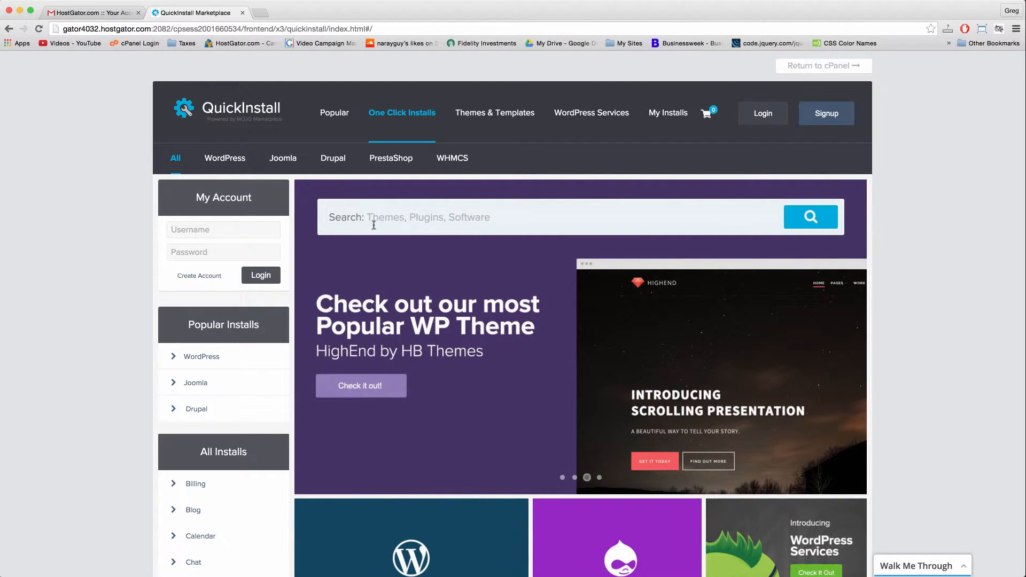
scroll(54, 342, "down", 1)
scroll(54, 341, "down", 6)
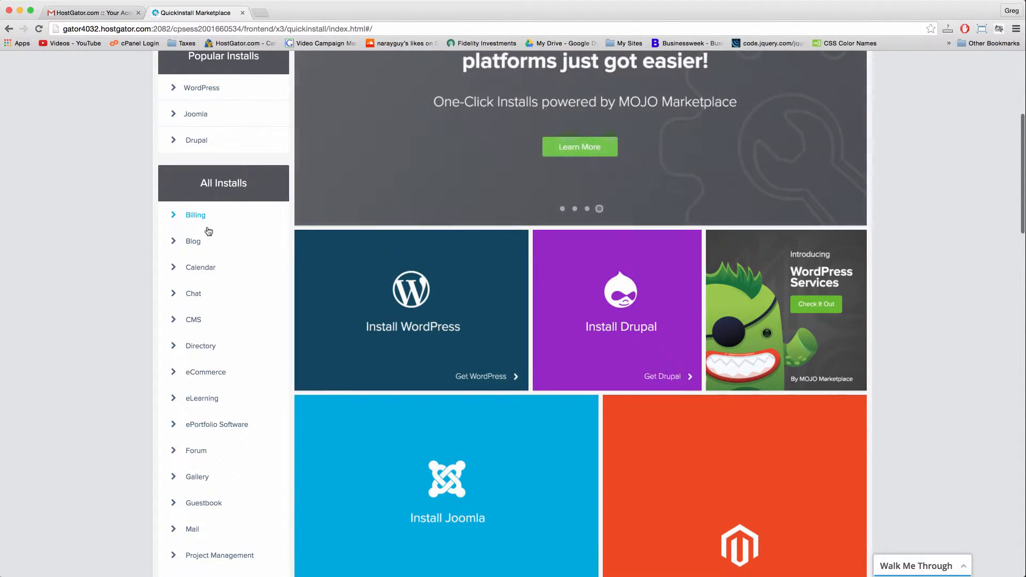
scroll(207, 232, "down", 5)
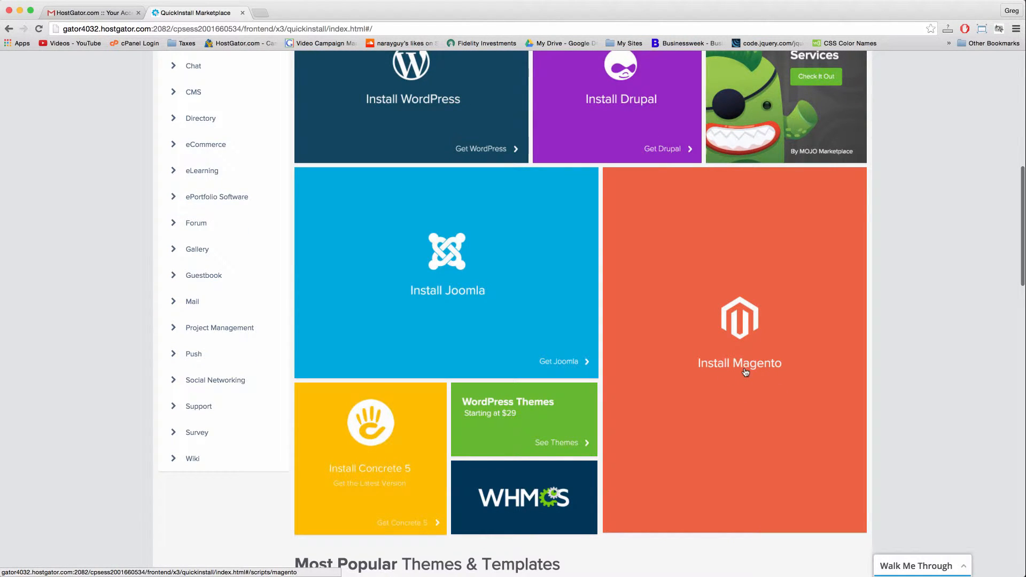
scroll(476, 468, "up", 5)
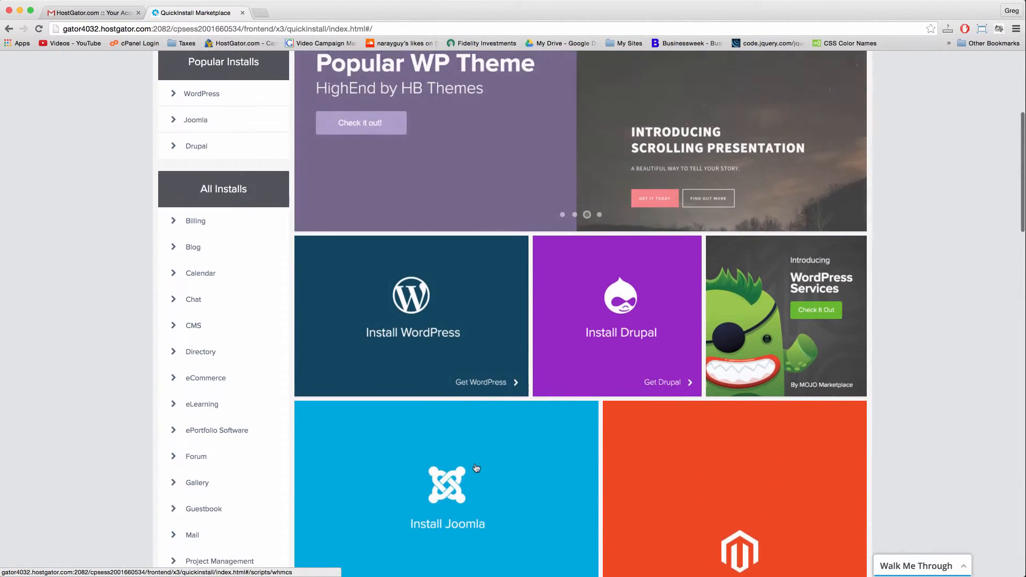
scroll(476, 468, "up", 1)
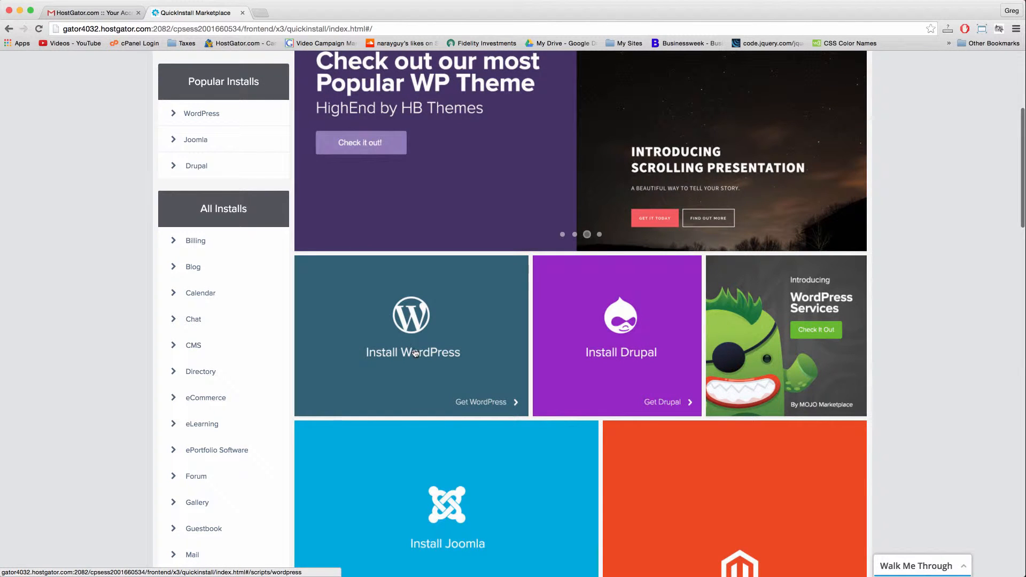
Open the WordPress install page and reveal the free Install WordPress form.
left_click(415, 353)
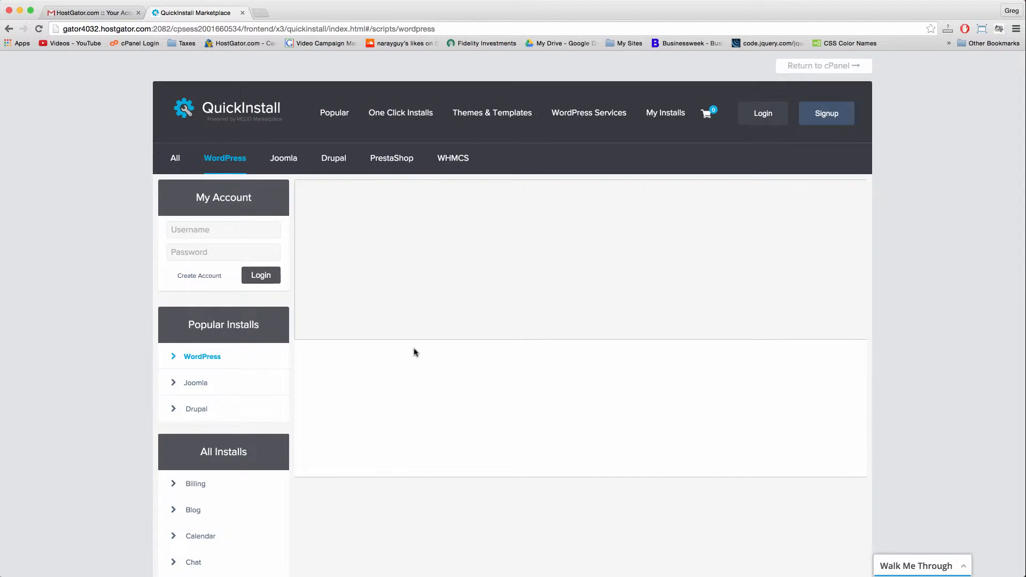
scroll(416, 353, "down", 5)
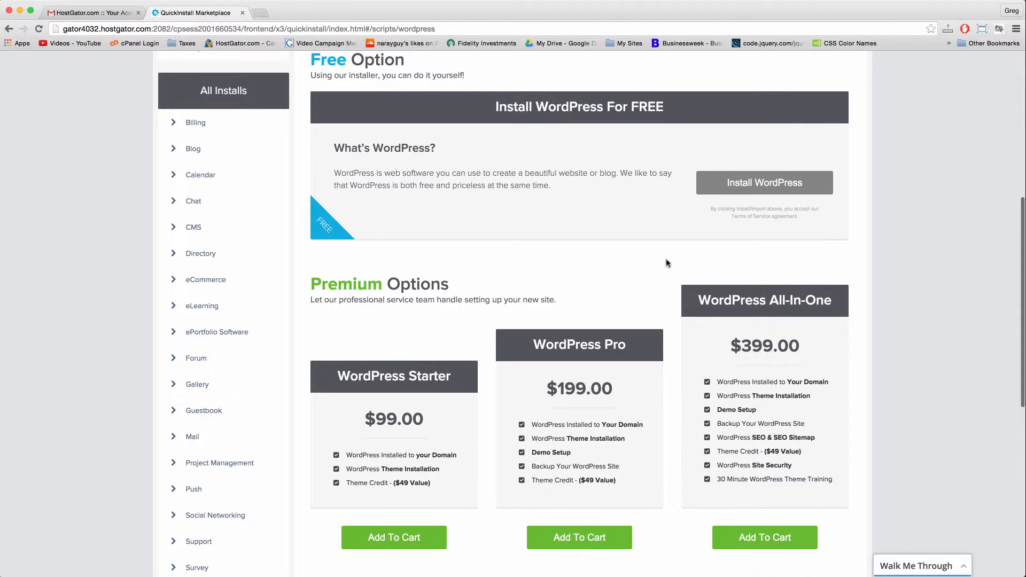
scroll(609, 299, "up", 3)
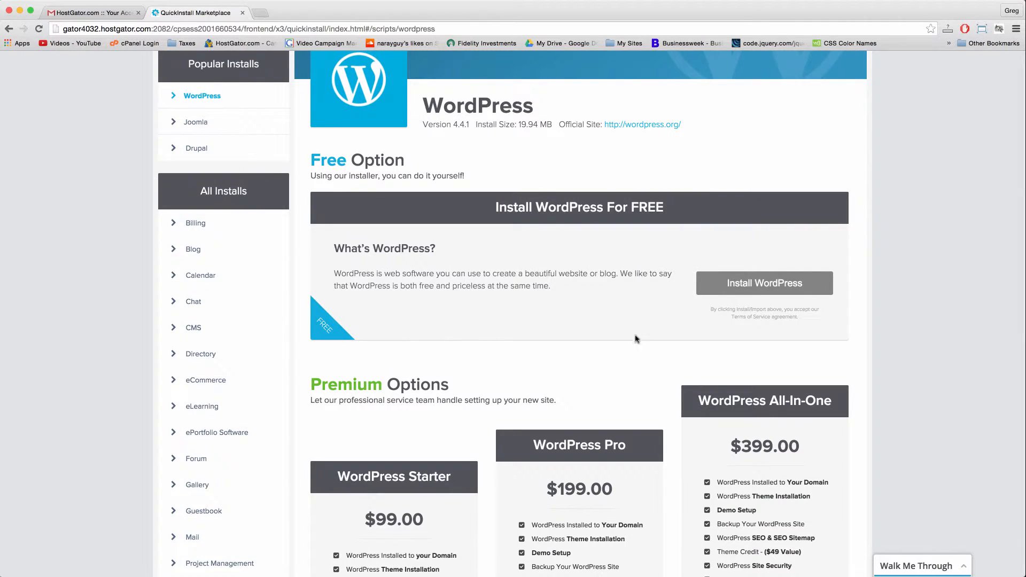
left_click(752, 287)
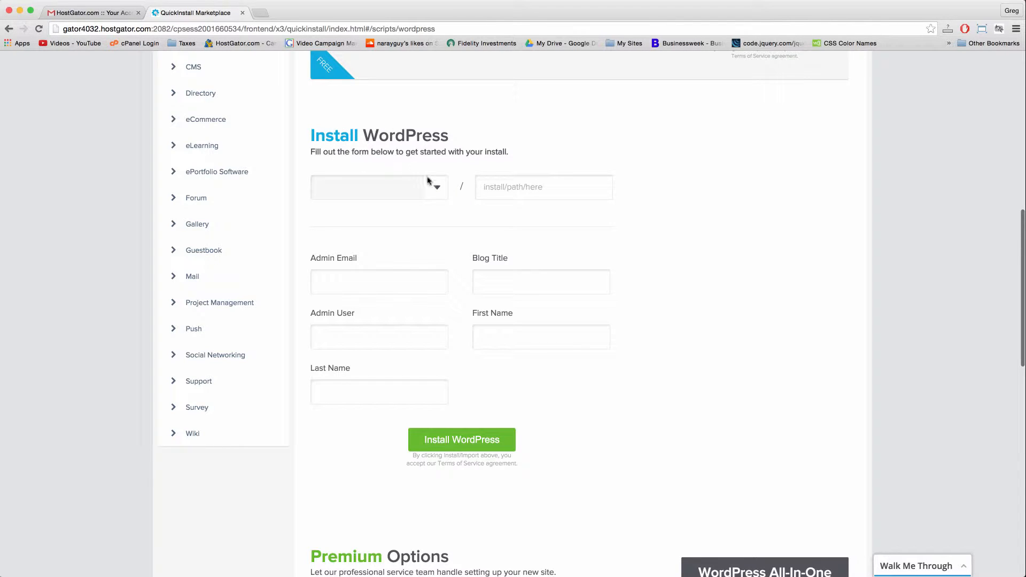
Pick comfyanimals.com from the domain dropdown, leaving the install path blank.
left_click(436, 189)
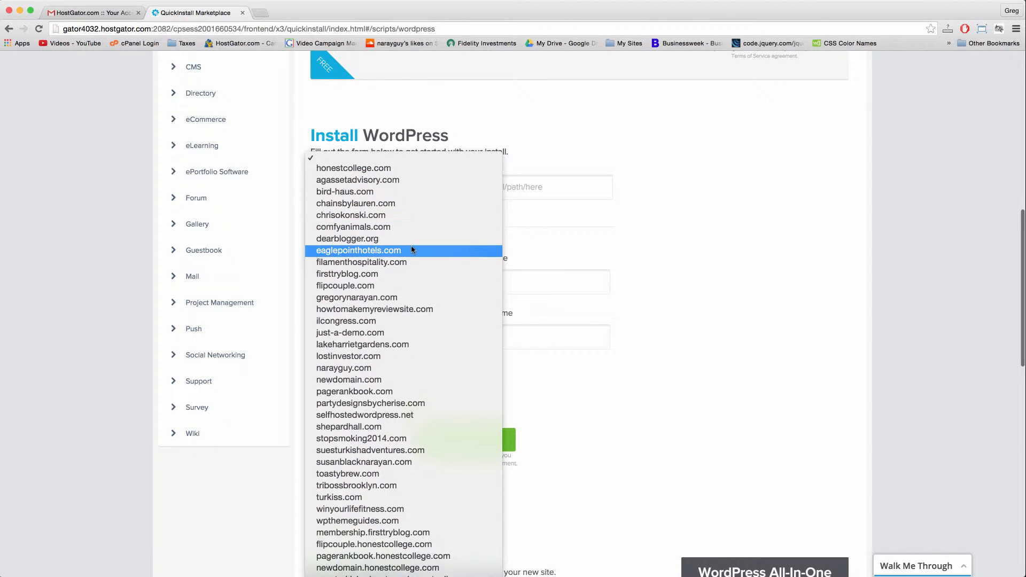
scroll(395, 203, "down", 10)
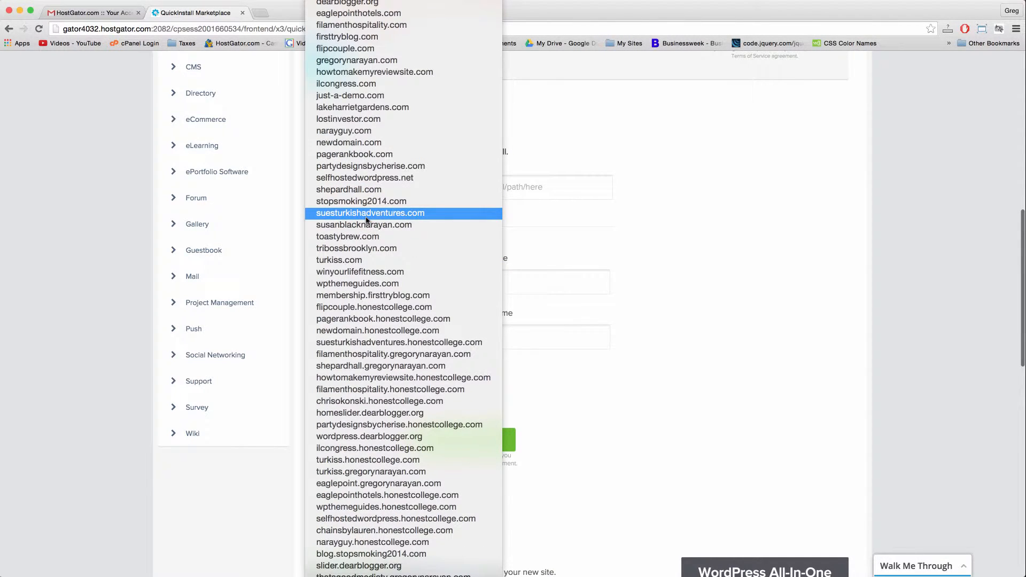
scroll(366, 219, "up", 2)
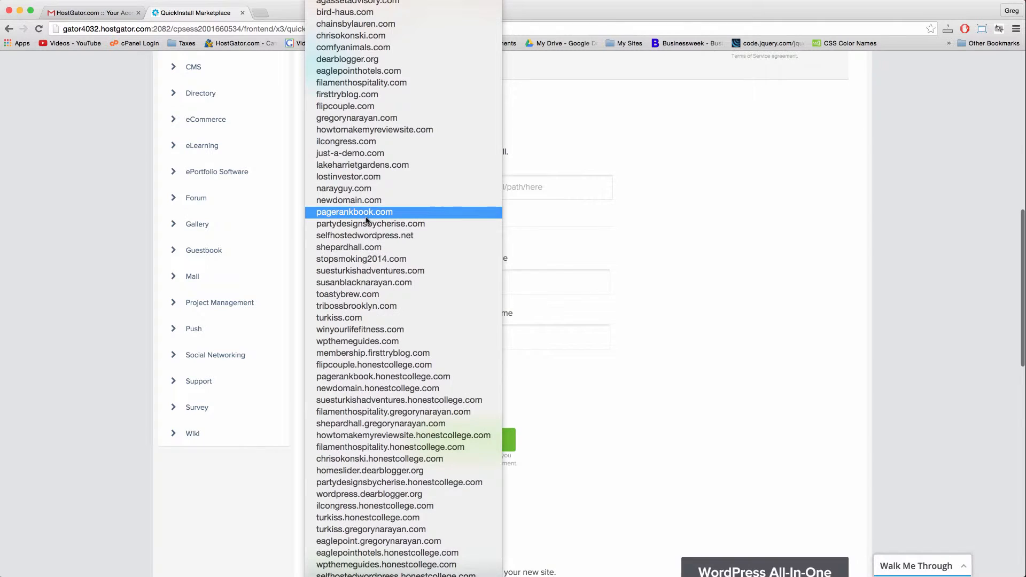
left_click(354, 48)
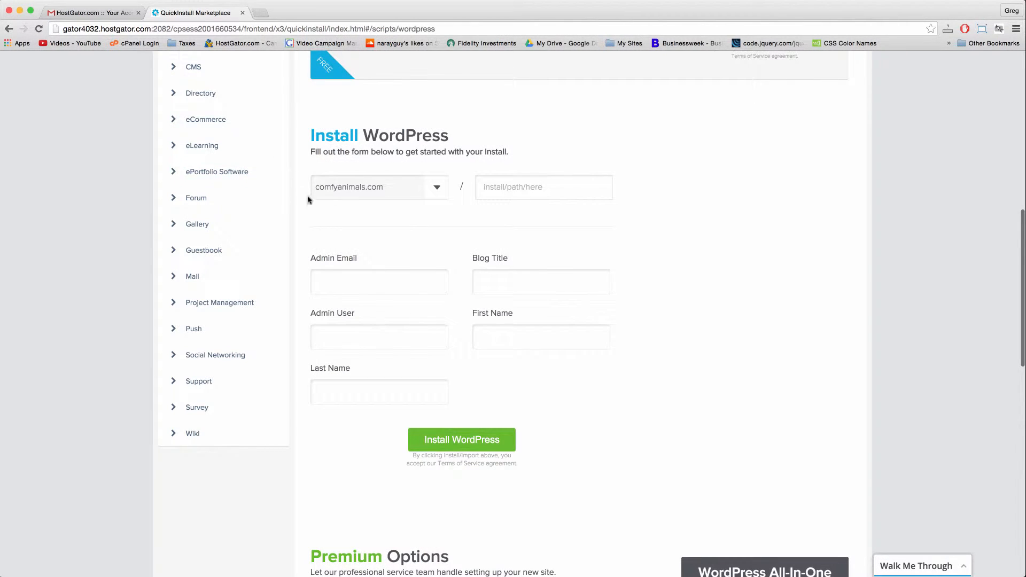
left_click(523, 189)
Enter the admin's e-mail address and the blog title 'Comfy Animals'.
left_click(346, 280)
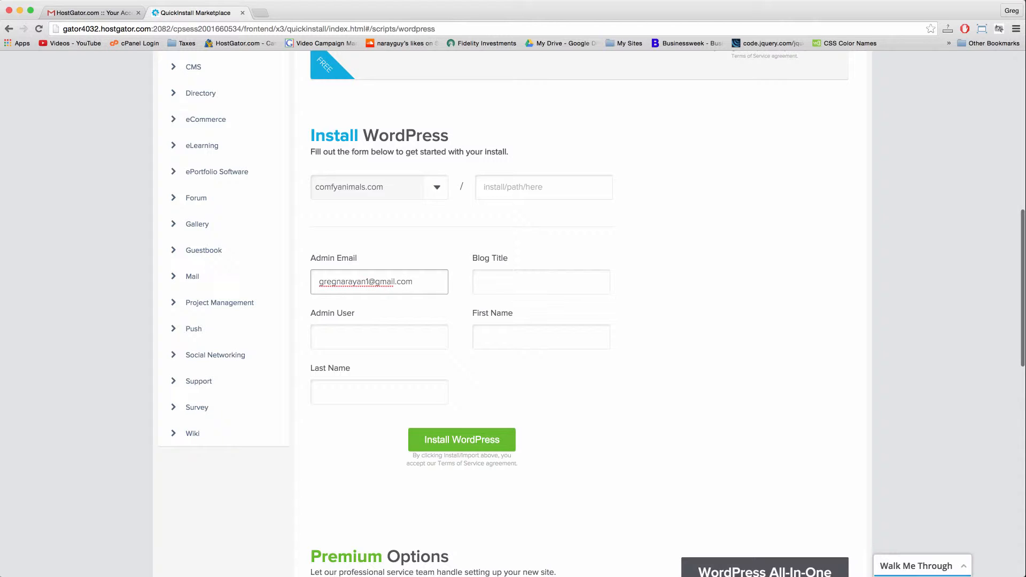
key("Tab")
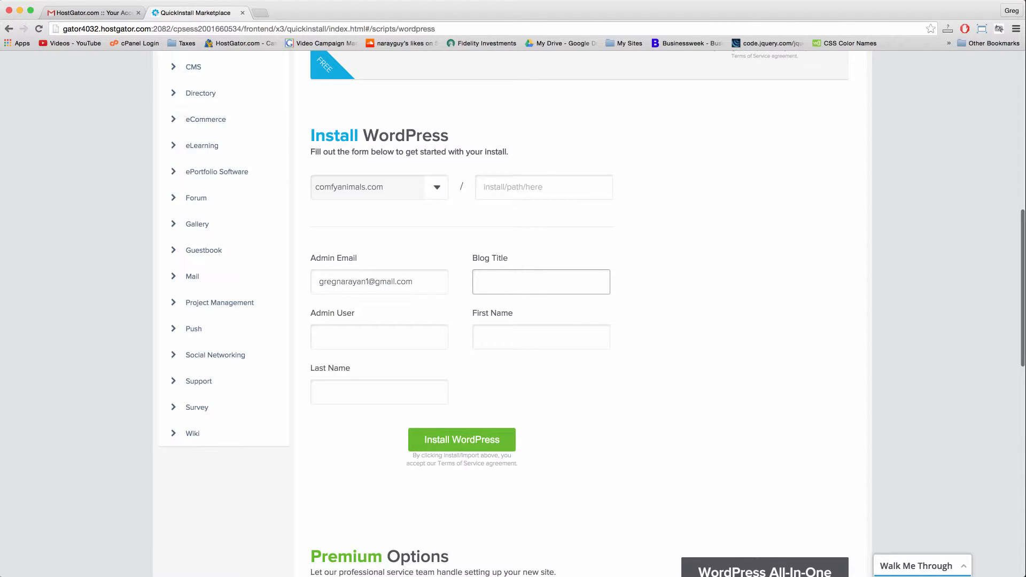
type("Comfy Animals")
key("Tab")
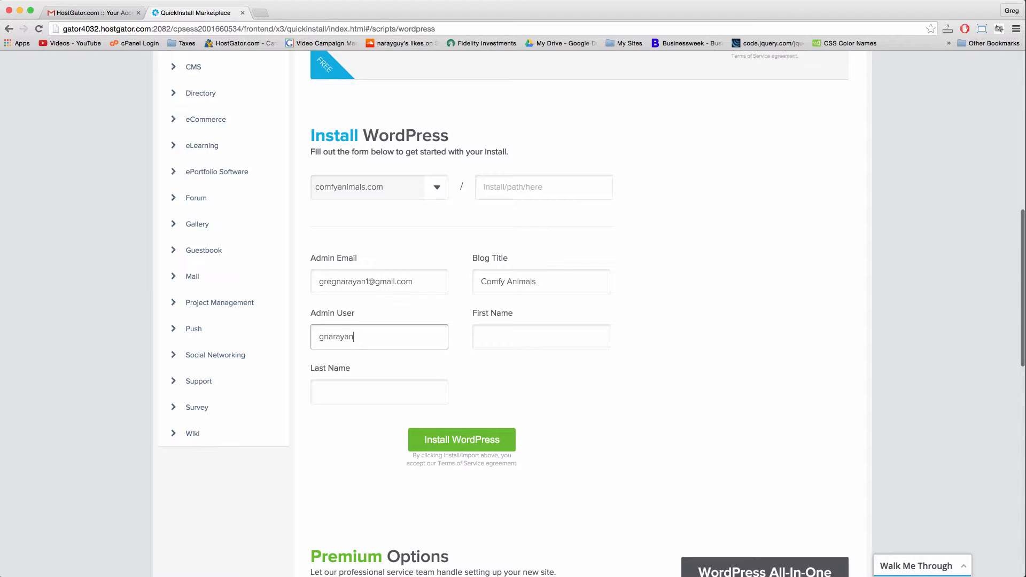
key("Tab")
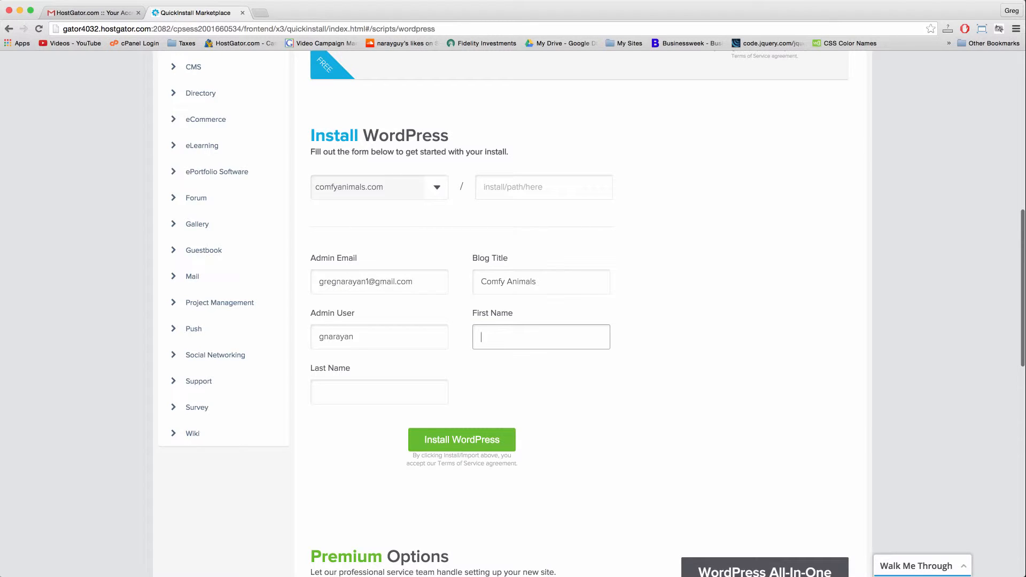
Check the admin username and enter the admin's first and last name.
double_click(330, 342)
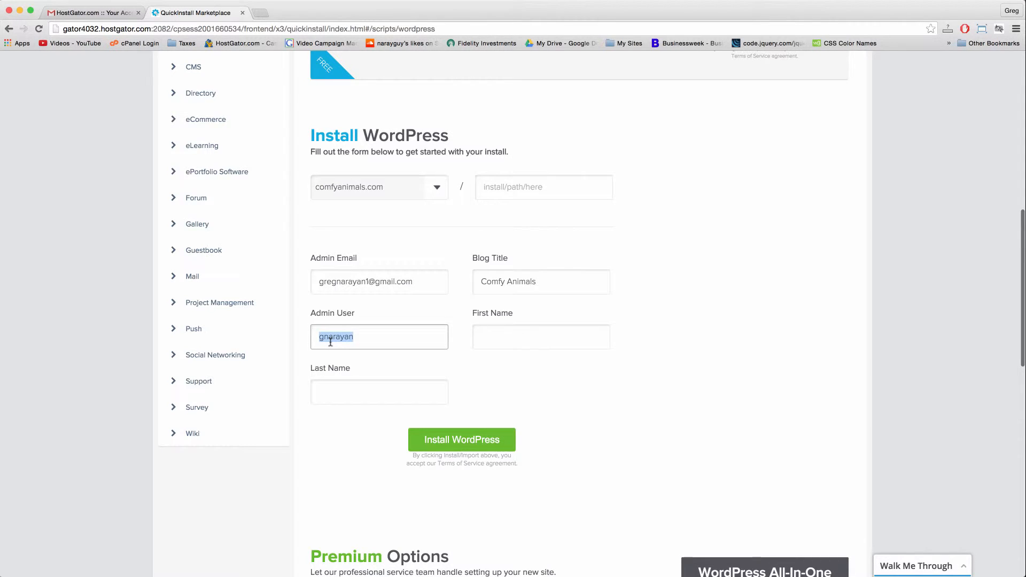
left_click(352, 342)
double_click(337, 341)
left_click(388, 340)
key("Tab")
key("Tab")
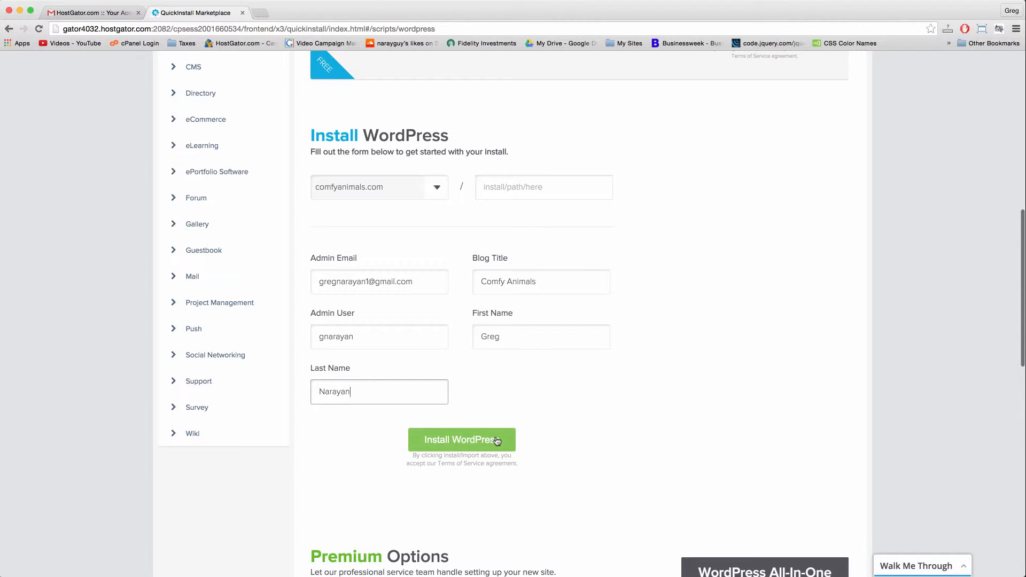
scroll(568, 404, "down", 3)
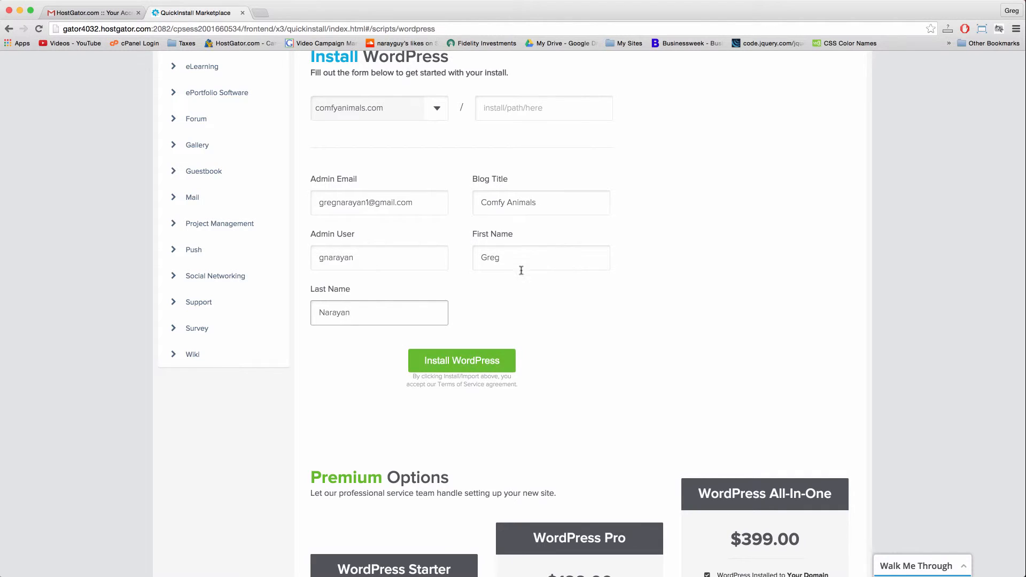
scroll(513, 278, "down", 1)
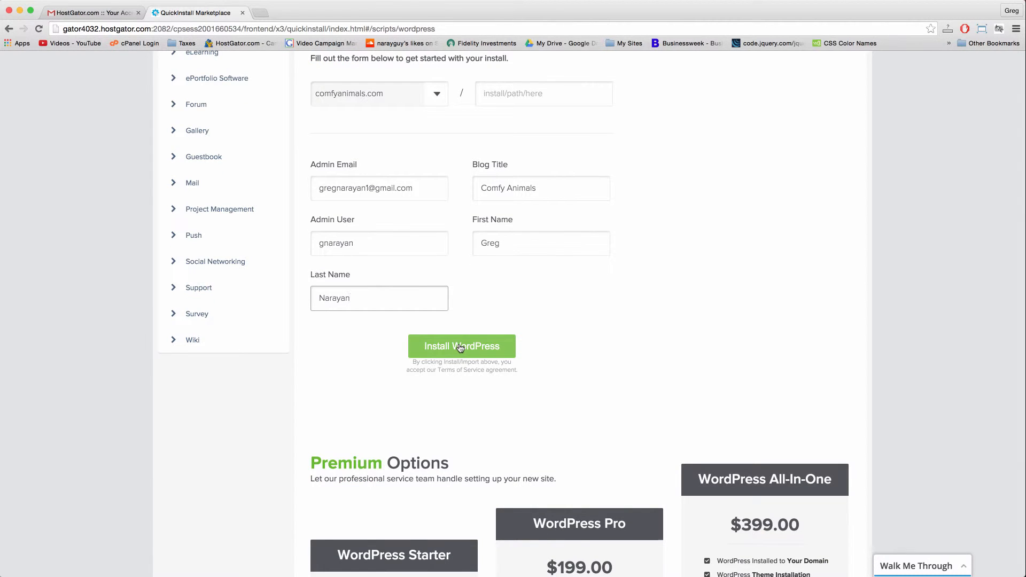
Install WordPress, choose 'No thanks, I'm a web designer' for themes, and view the login credentials.
left_click(460, 347)
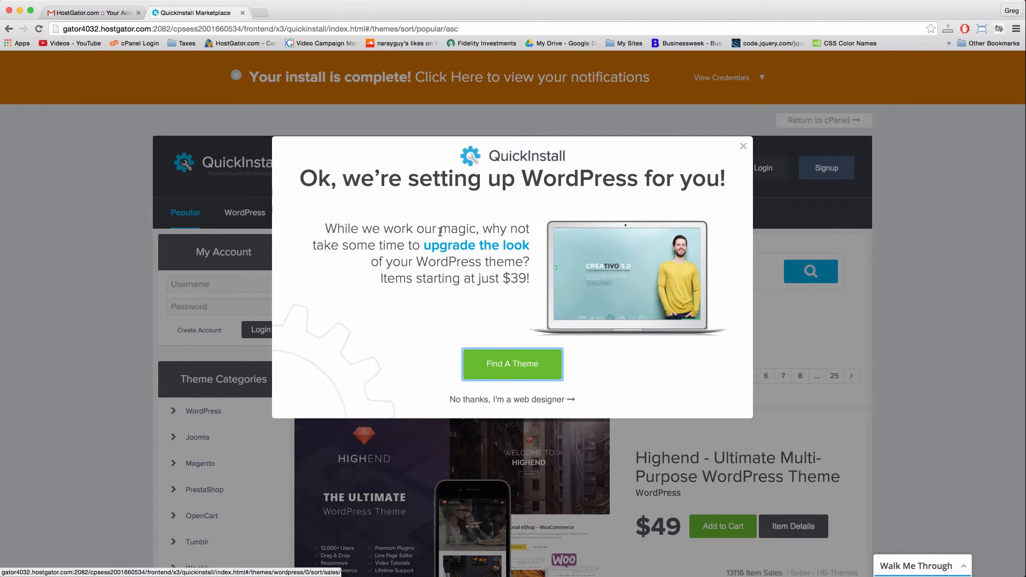
left_click(522, 400)
scroll(323, 95, "down", 10)
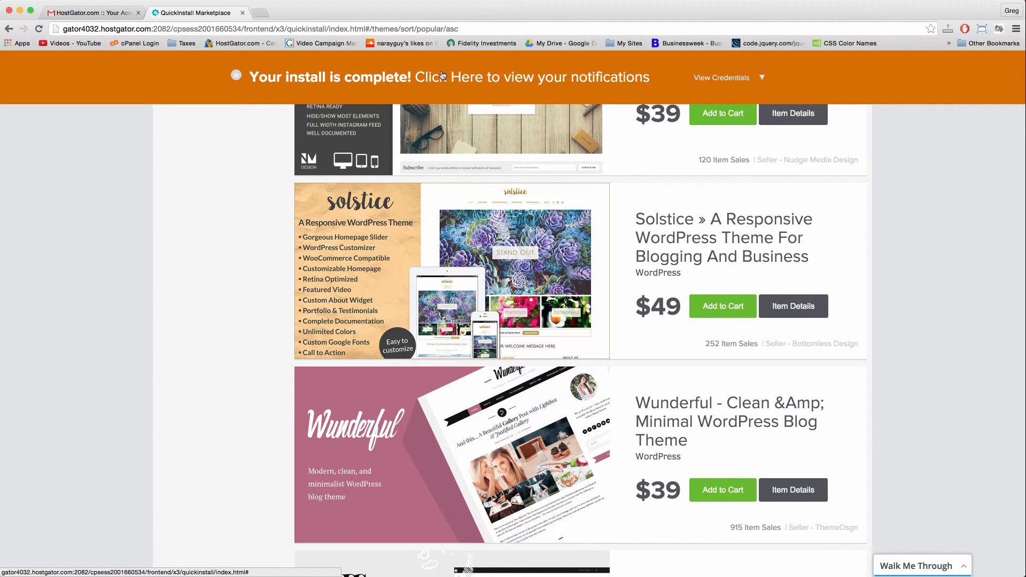
left_click(737, 79)
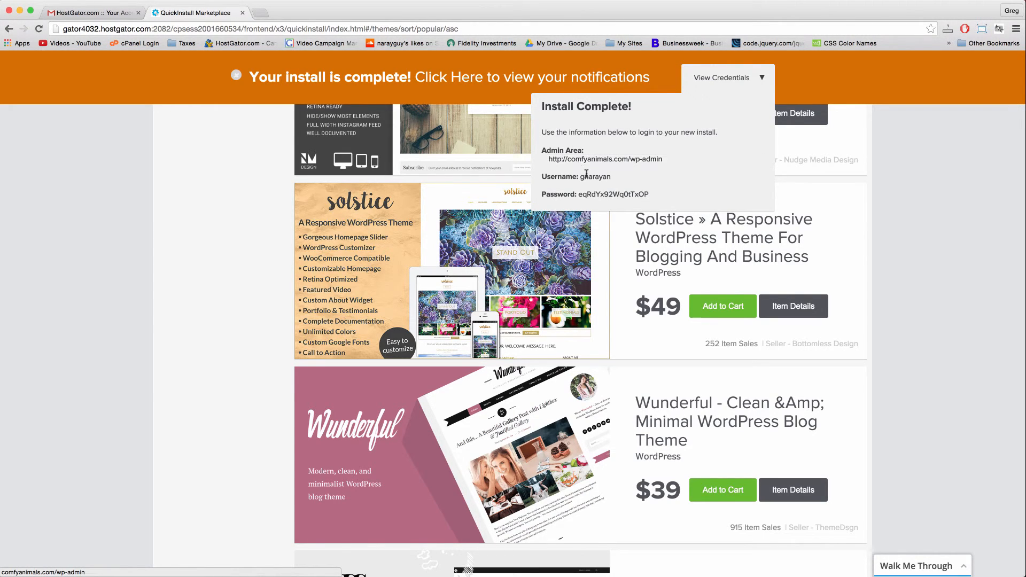
Copy the generated admin password from the QuickInstall credentials, then reselect the username and password.
double_click(602, 194)
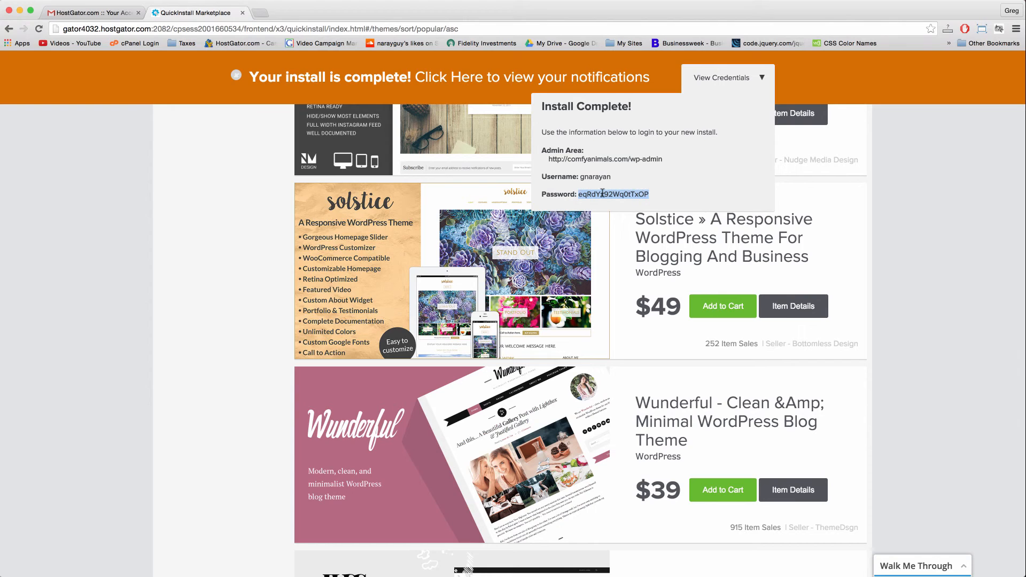
right_click(602, 195)
left_click(635, 214)
double_click(602, 176)
double_click(595, 194)
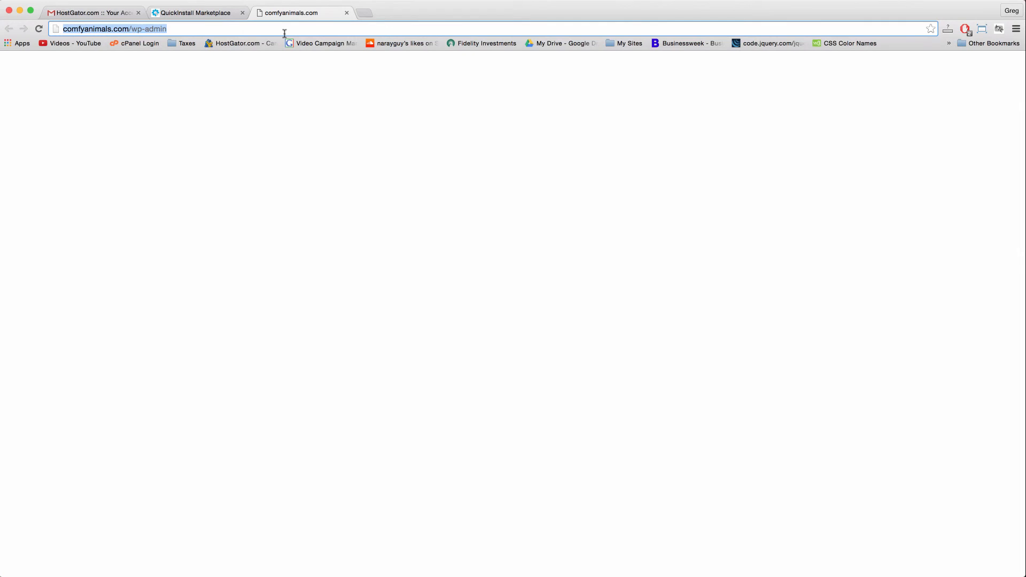
Retry loading comfyanimals.com/wp-admin and select its full address in the address bar.
key("Return")
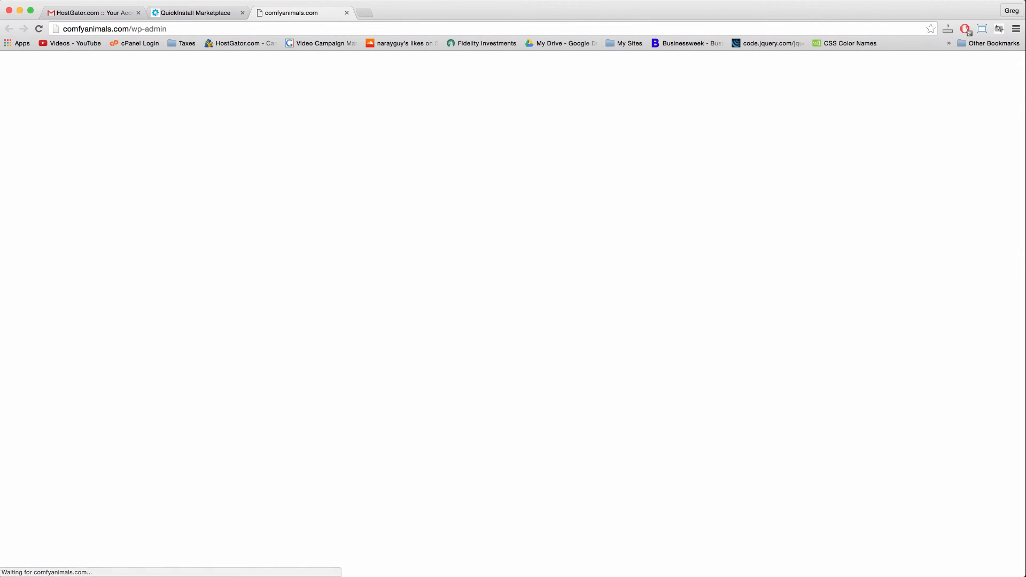
left_click(298, 31)
left_click(326, 24)
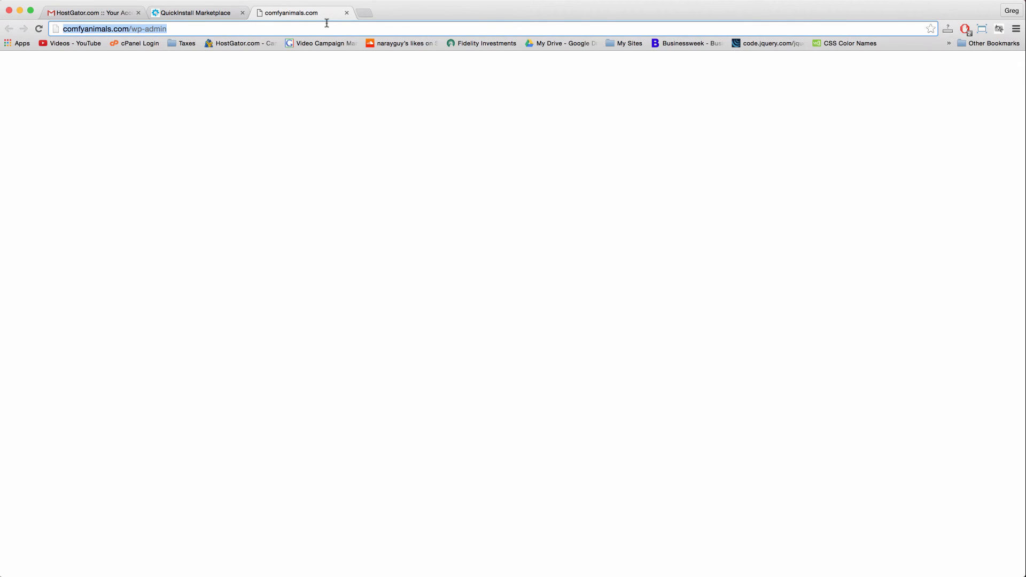
triple_click(327, 25)
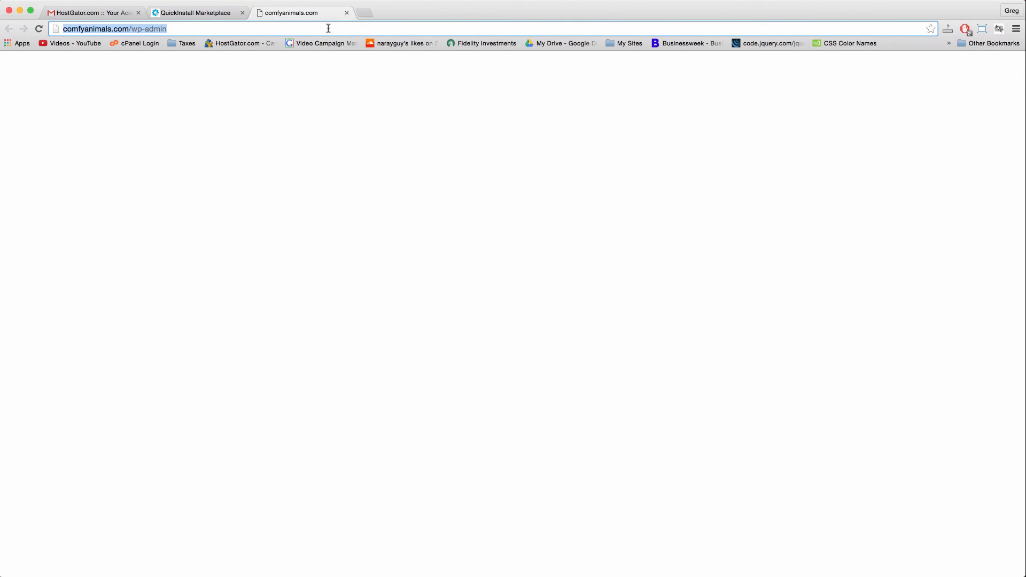